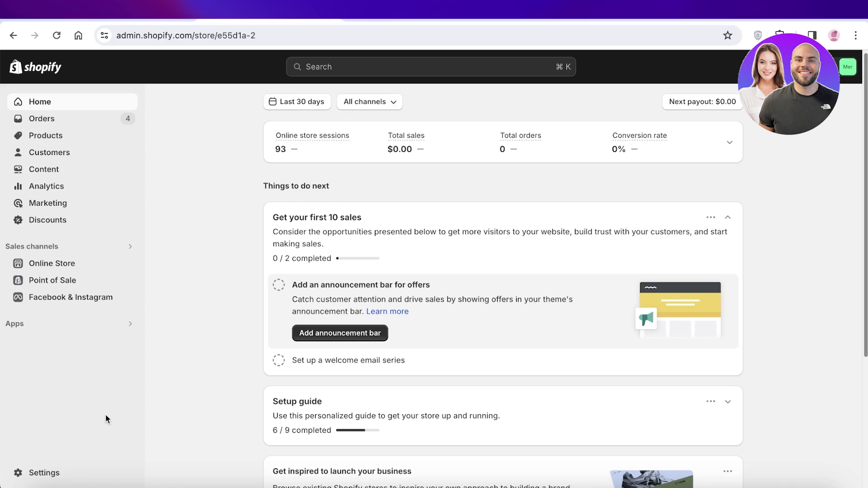
Step: Go through Settings to Apps and sales channels to reach the Shopify App Store
left_click(17, 477)
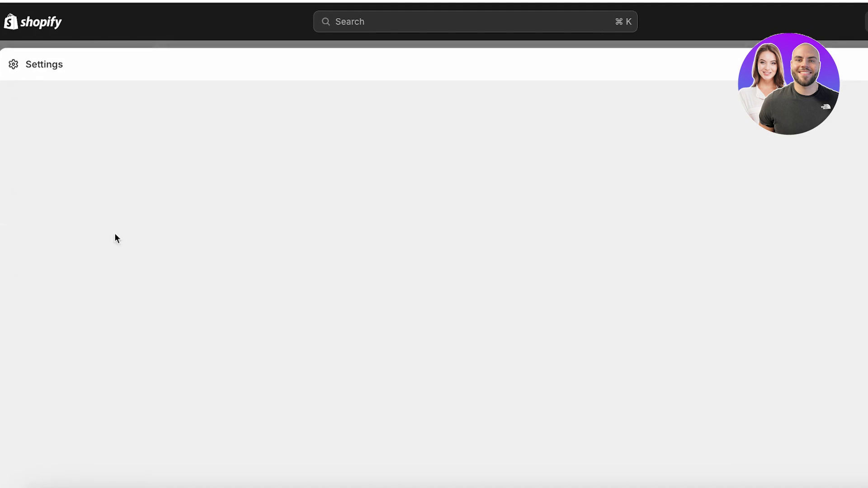
scroll(187, 394, "down", 4)
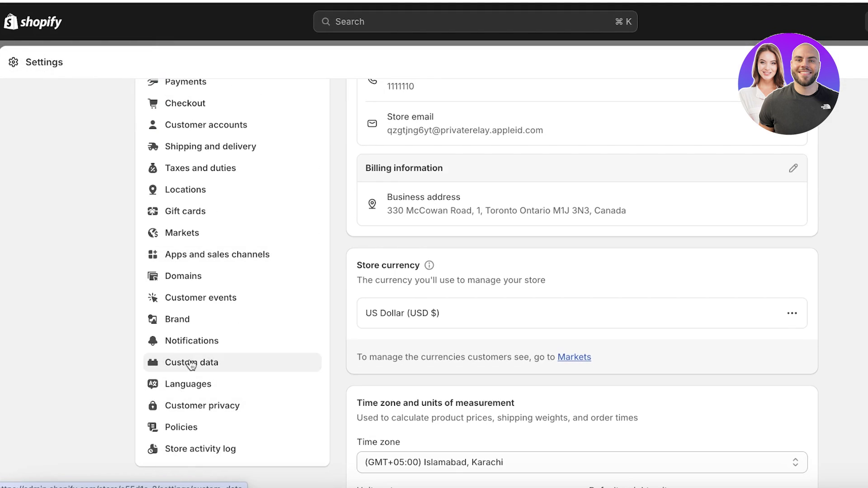
left_click(213, 256)
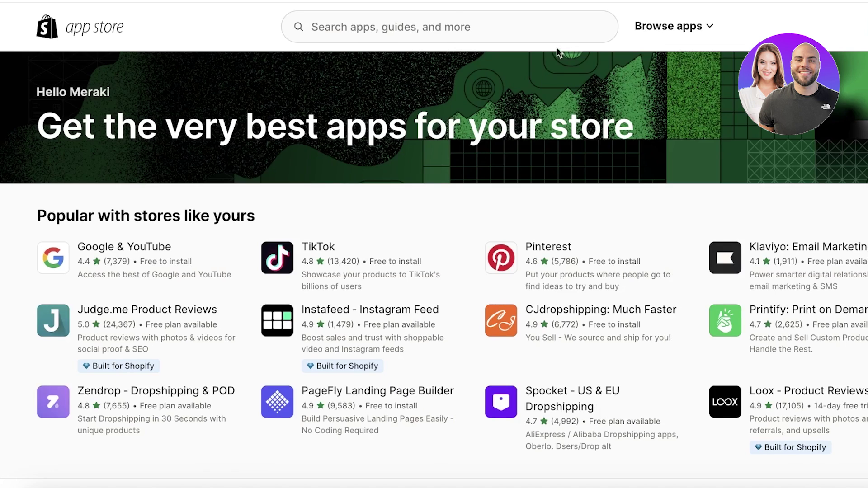
Step: Open the Zendrop - Dropshipping & POD listing from Popular apps and install it
left_click(497, 26)
type("x")
key("BackSpace")
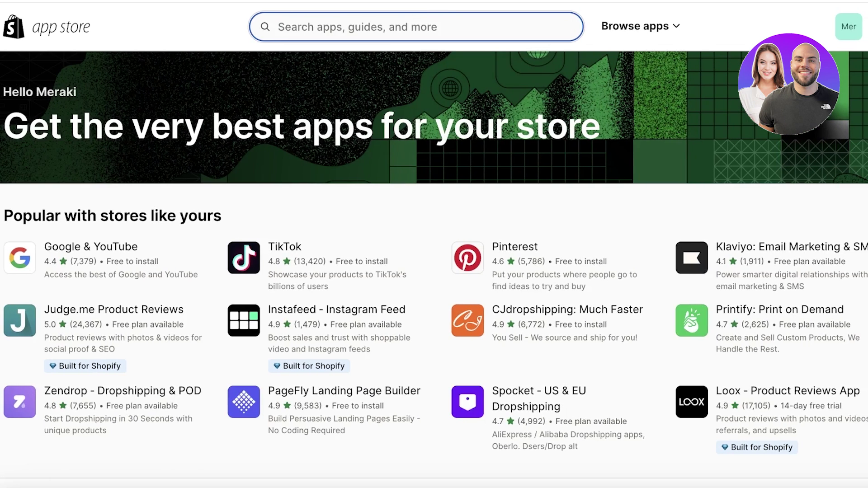
key("Escape")
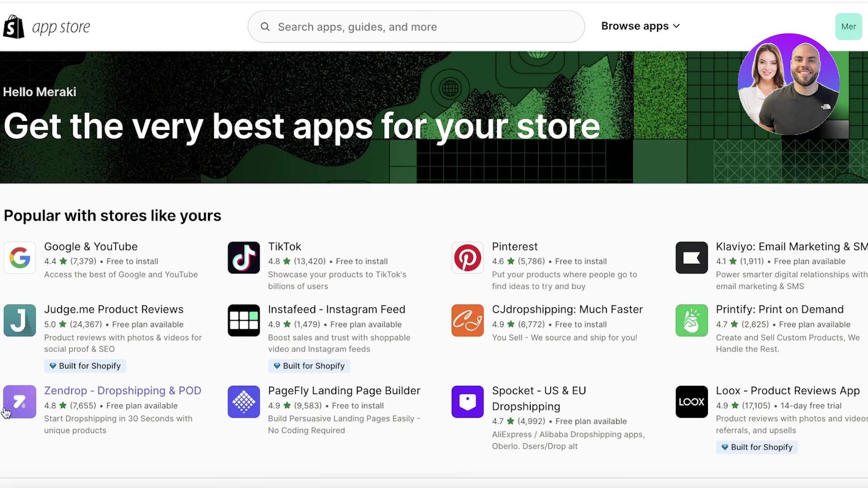
left_click(8, 412)
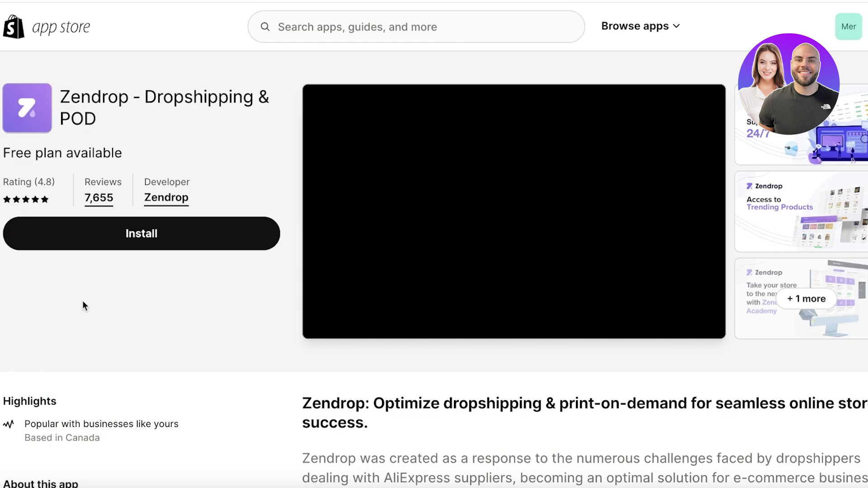
left_click(108, 238)
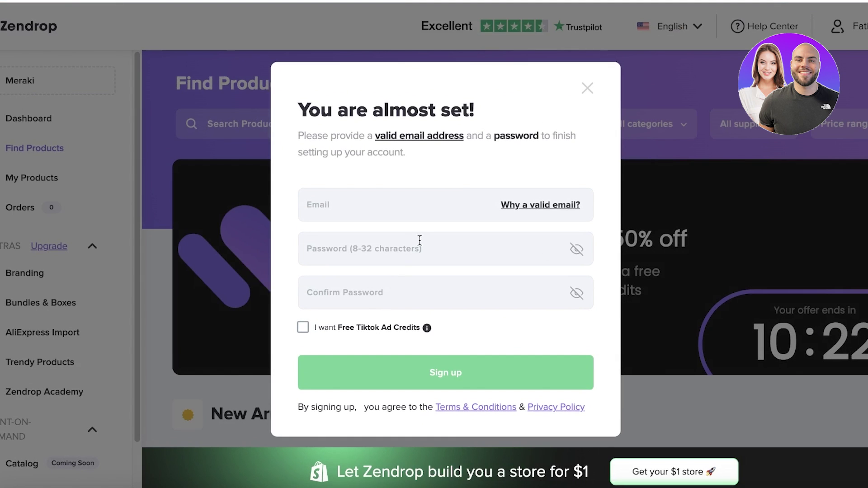
Step: Enter the account e-mail and password in Zendrop's sign-up form, fixing the mismatched confirmation
left_click(390, 207)
type("wea")
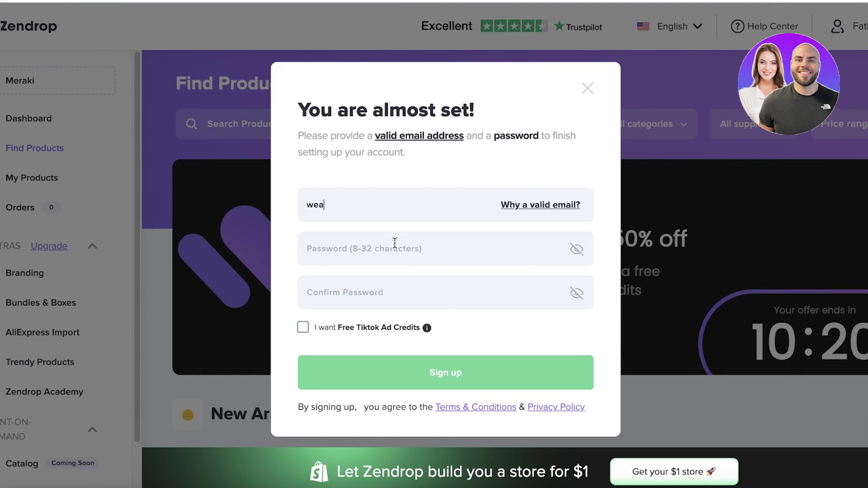
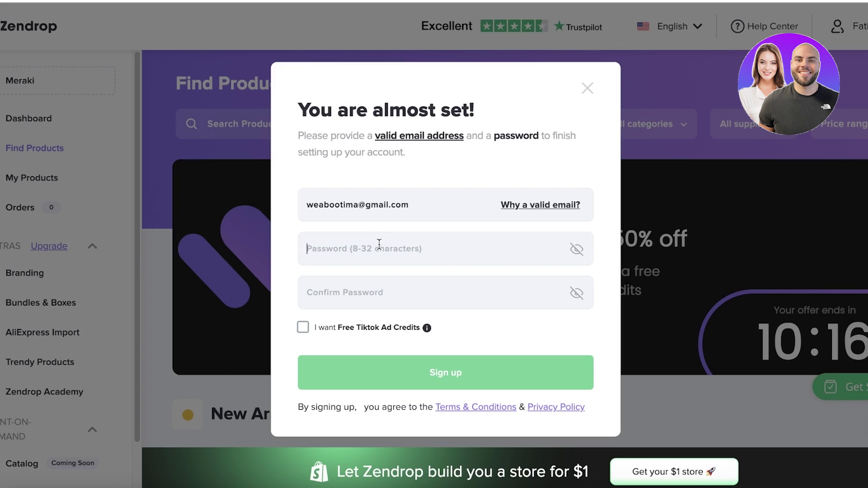
type("••••••")
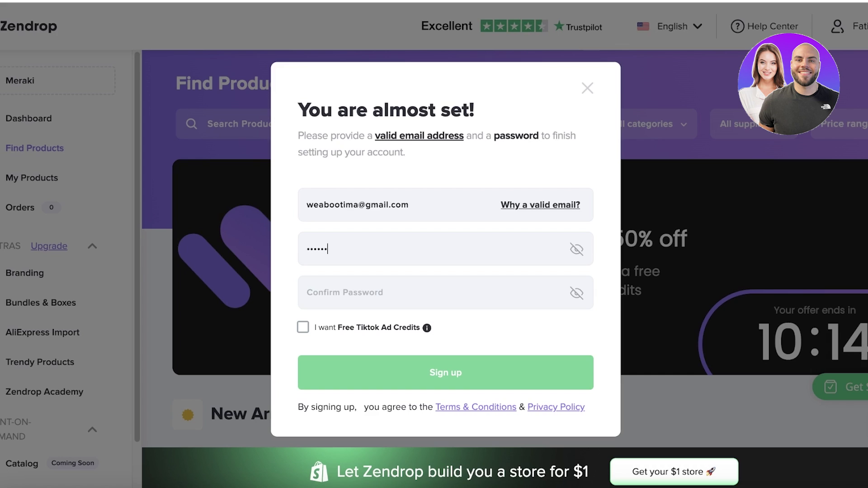
type("••")
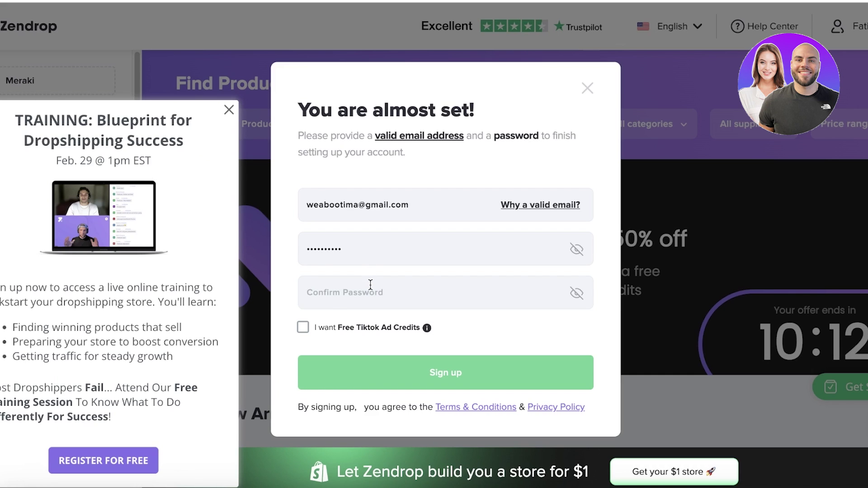
left_click(371, 284)
type("•••••")
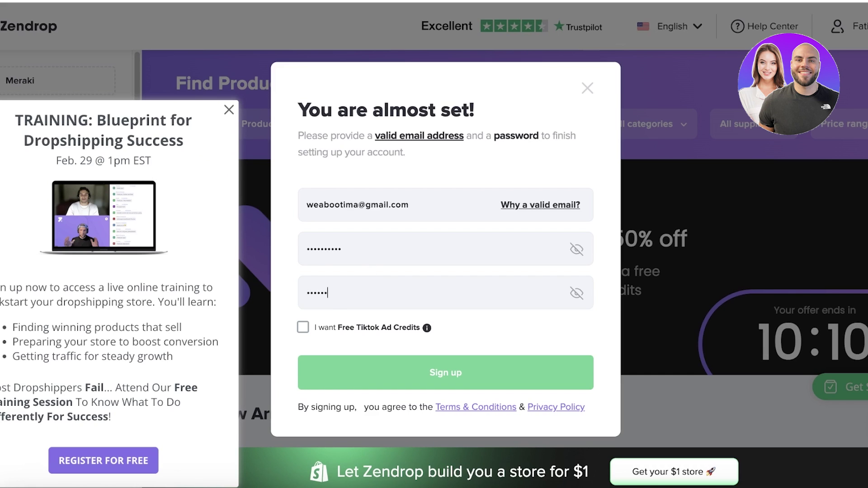
type("•••")
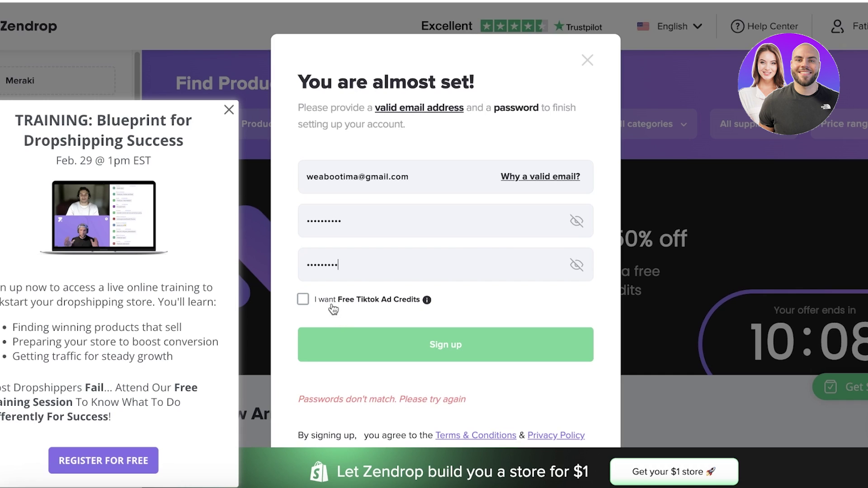
left_click(498, 249)
key("BackSpace")
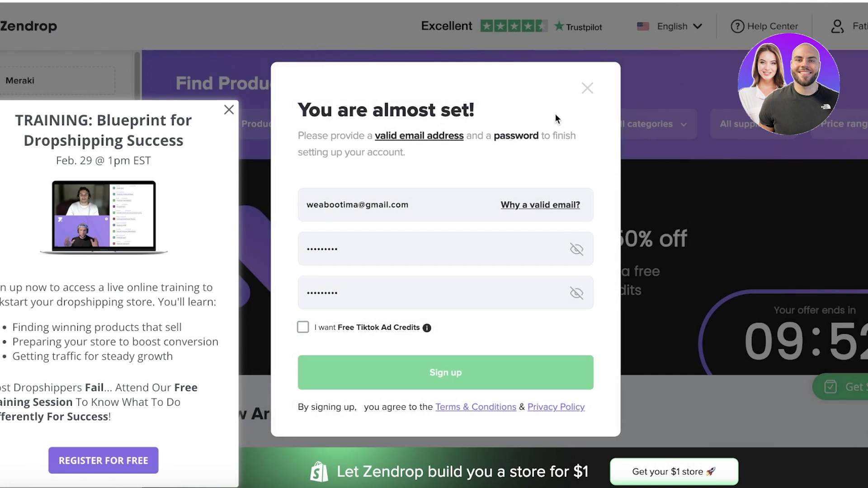
Step: Close the sign-up form and confirm leaving setup twice to reach the Log In page
left_click(588, 88)
left_click(531, 168)
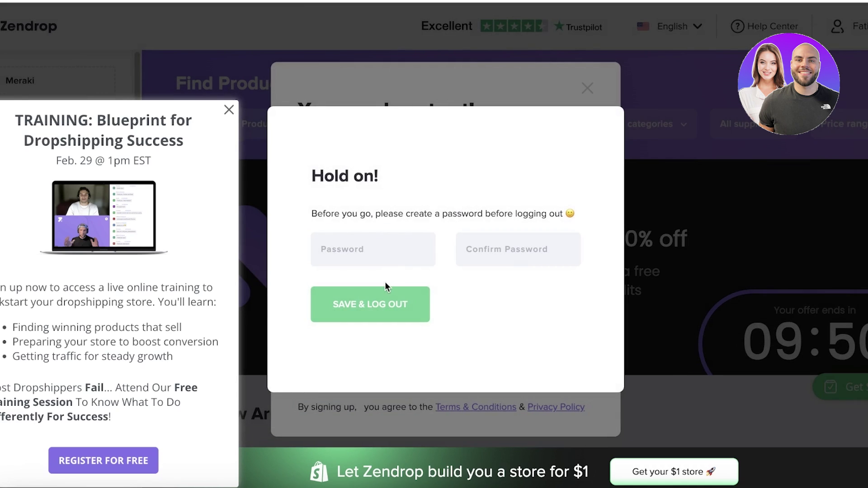
left_click(569, 97)
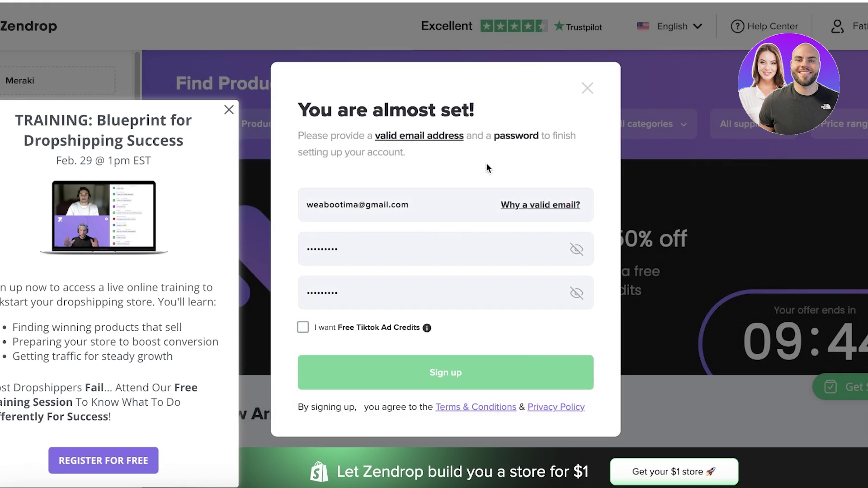
left_click(588, 87)
left_click(490, 191)
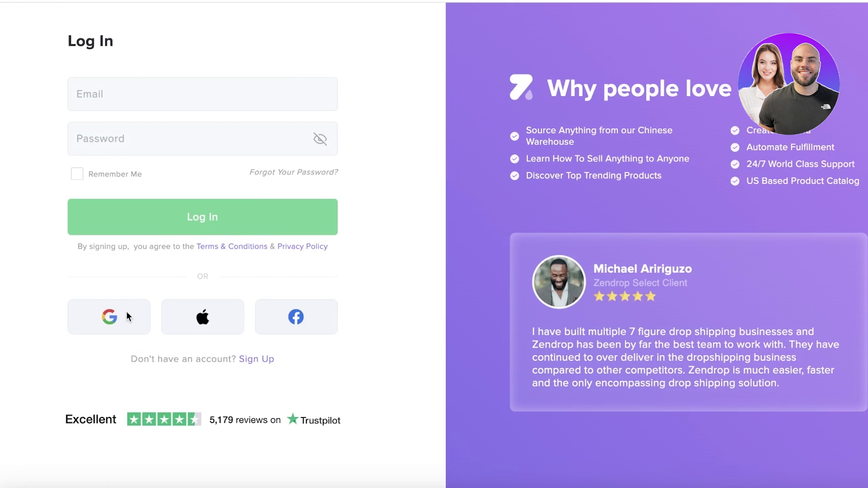
Step: Sign in to Zendrop with the first Google account and connect the Meraki Shopify store
left_click(141, 326)
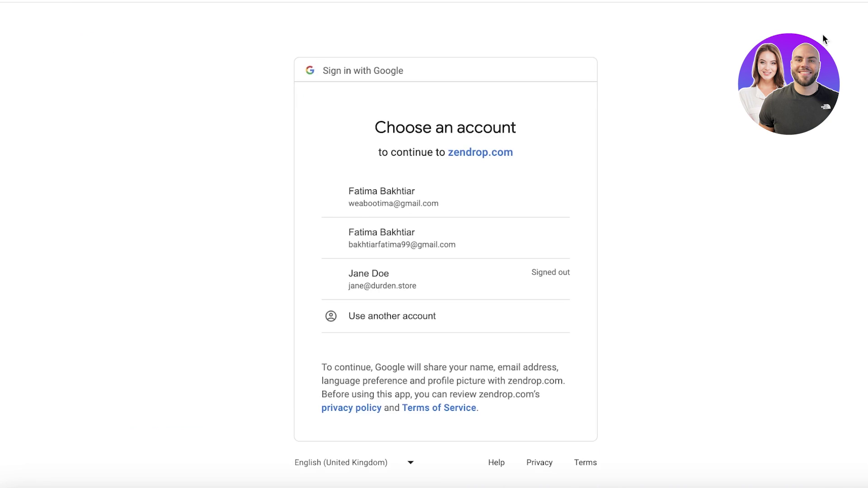
left_click(458, 209)
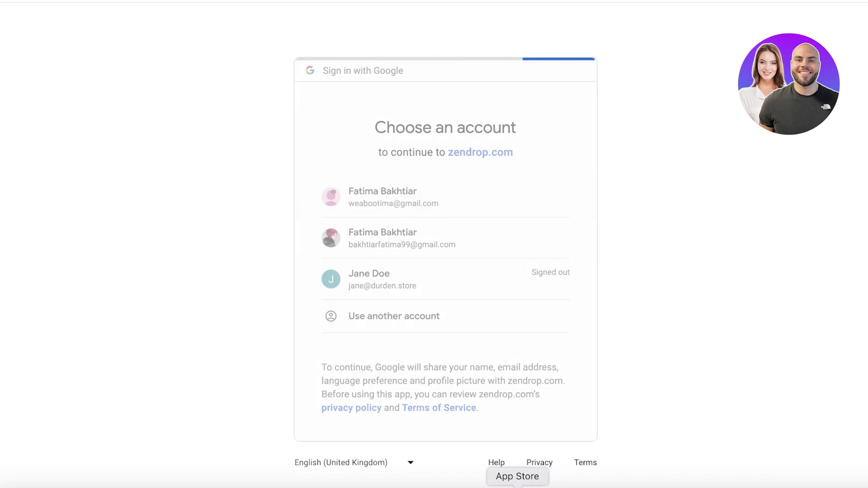
left_click(524, 321)
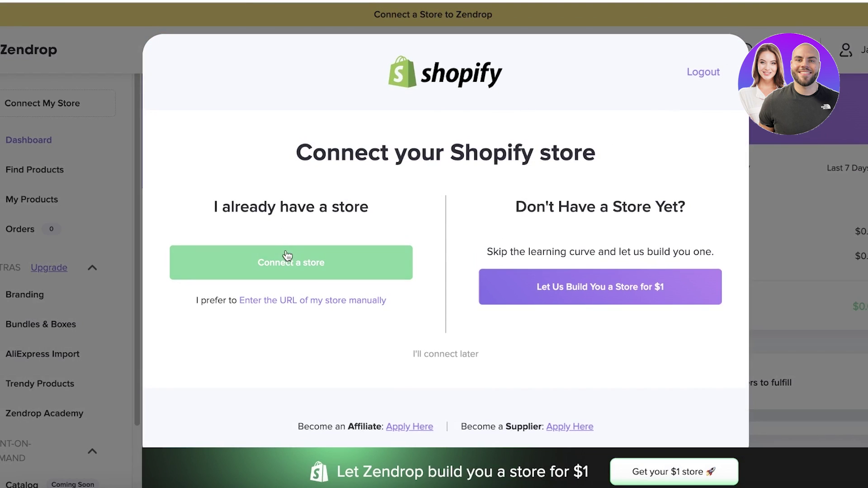
left_click(288, 256)
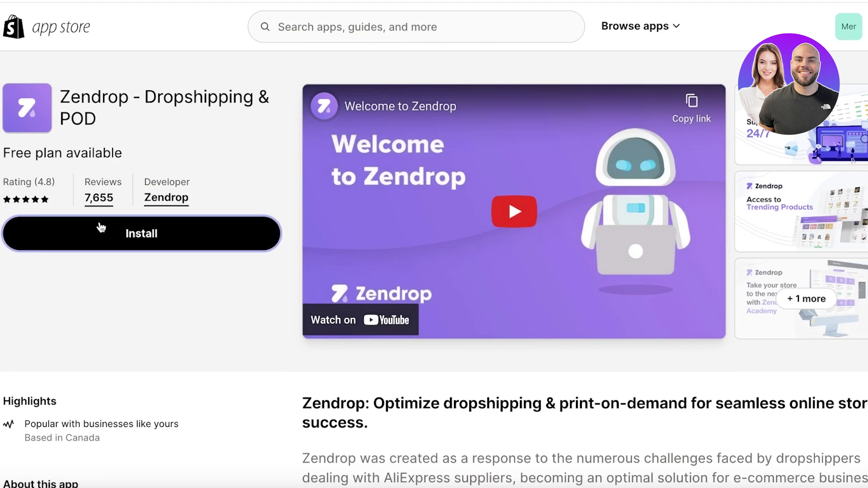
left_click(101, 226)
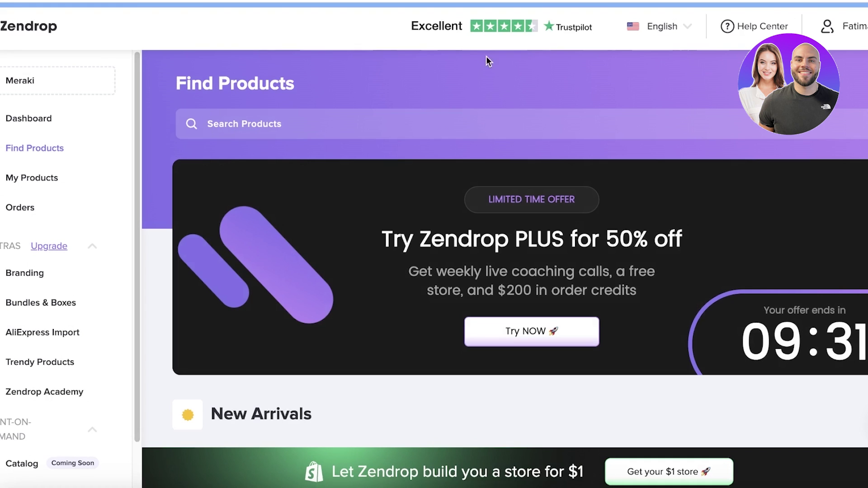
Step: Open Billing from the account menu and review the Free plan, payment methods and $0.00 credit
left_click(58, 81)
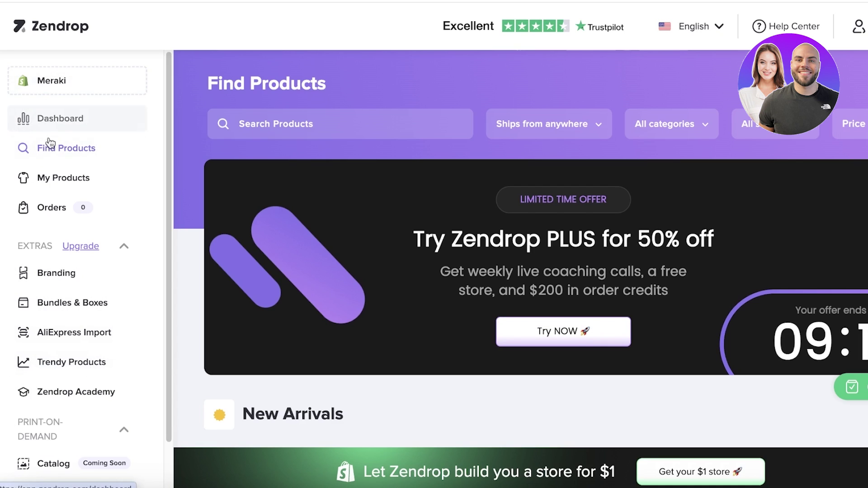
left_click(858, 26)
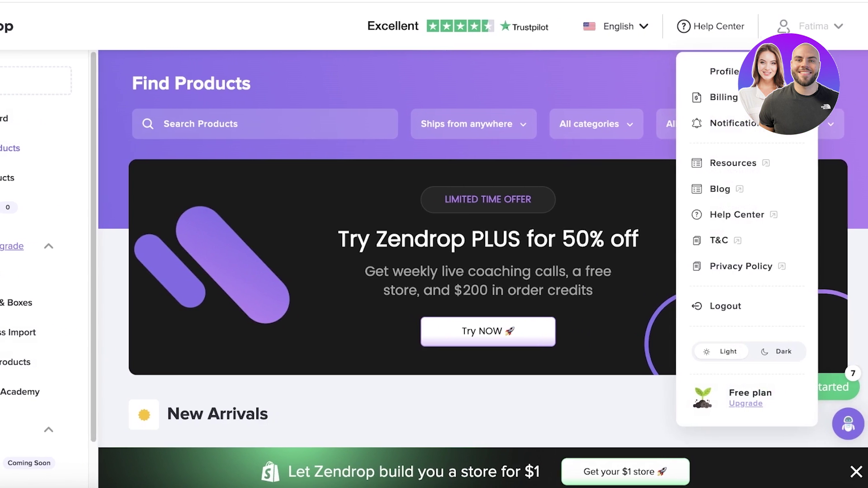
left_click(717, 97)
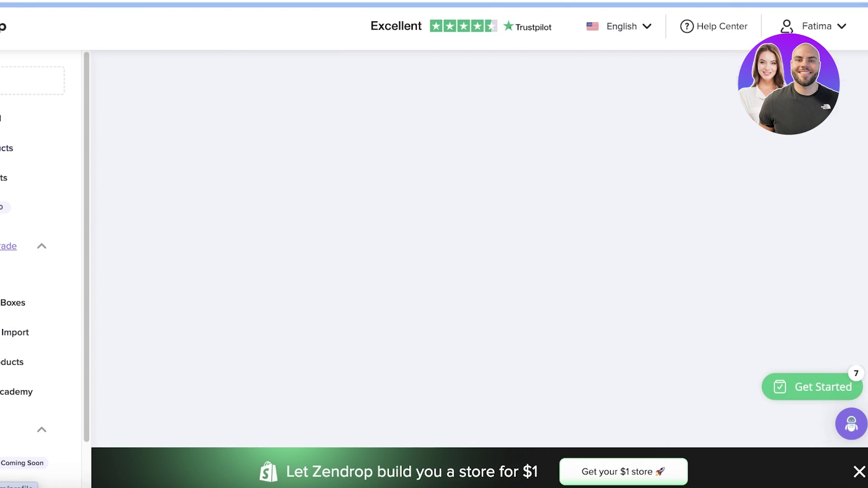
scroll(717, 111, "down", 10)
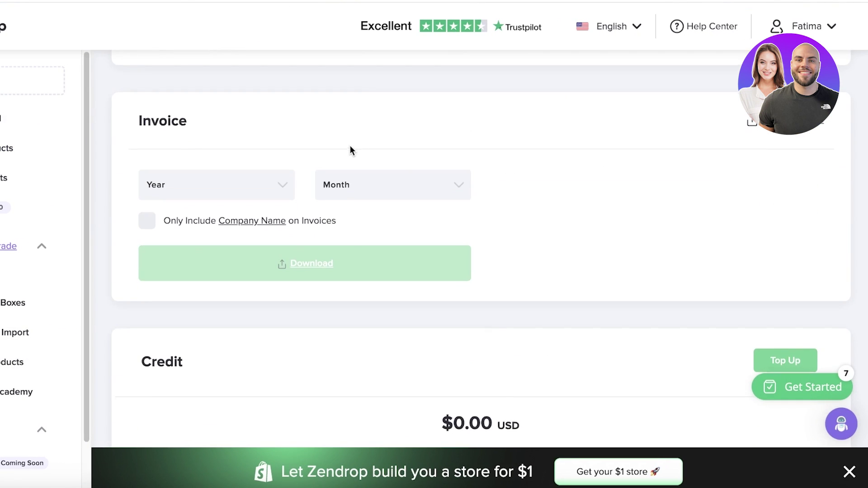
scroll(351, 150, "up", 4)
scroll(356, 157, "up", 4)
scroll(363, 167, "down", 1)
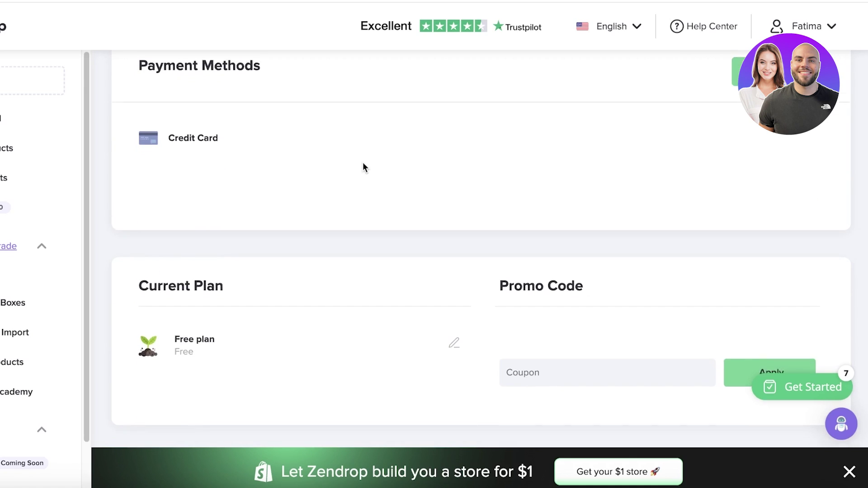
scroll(473, 182, "up", 2)
scroll(223, 137, "down", 8)
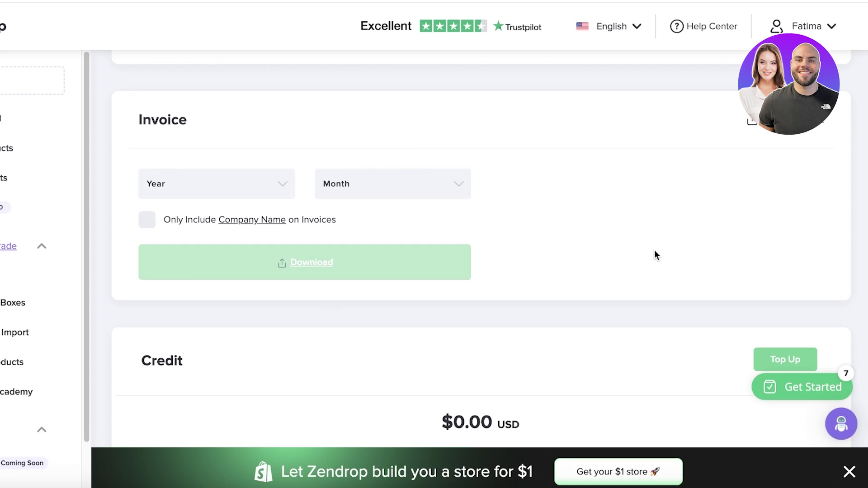
Step: Reopen and dismiss the account menu, then collapse the Extras navigation group
left_click(827, 28)
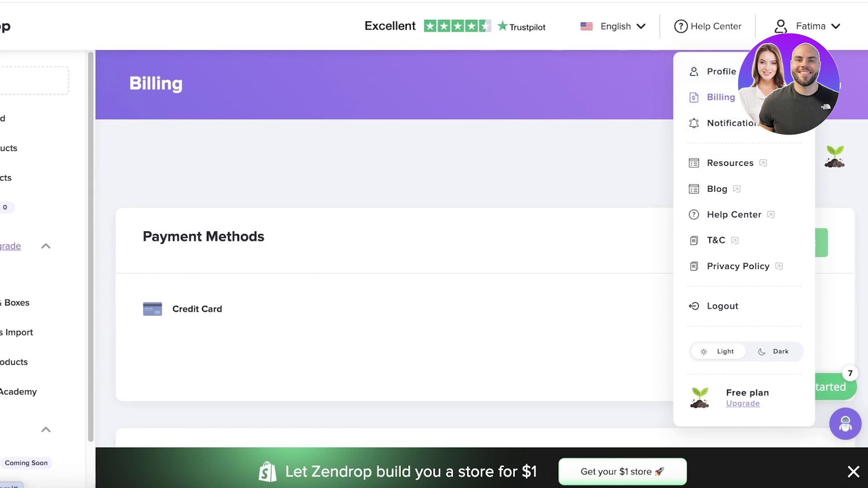
left_click(315, 167)
left_click(64, 252)
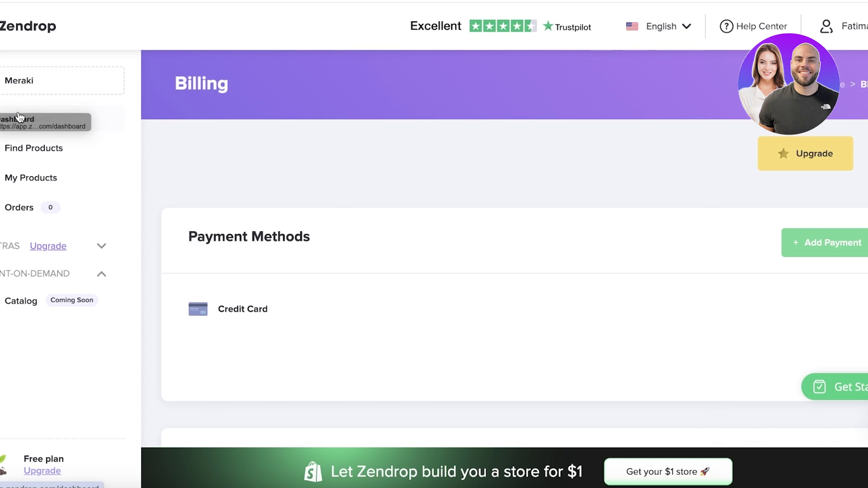
Step: Find Waterproof Bracelets & Bangles in Find Products, add it to My Products, and view the Import List
left_click(28, 151)
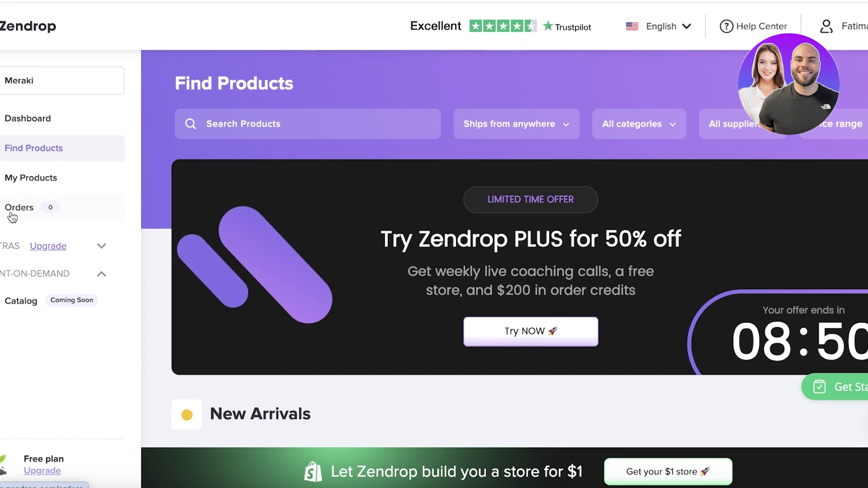
scroll(354, 310, "down", 10)
scroll(346, 202, "up", 8)
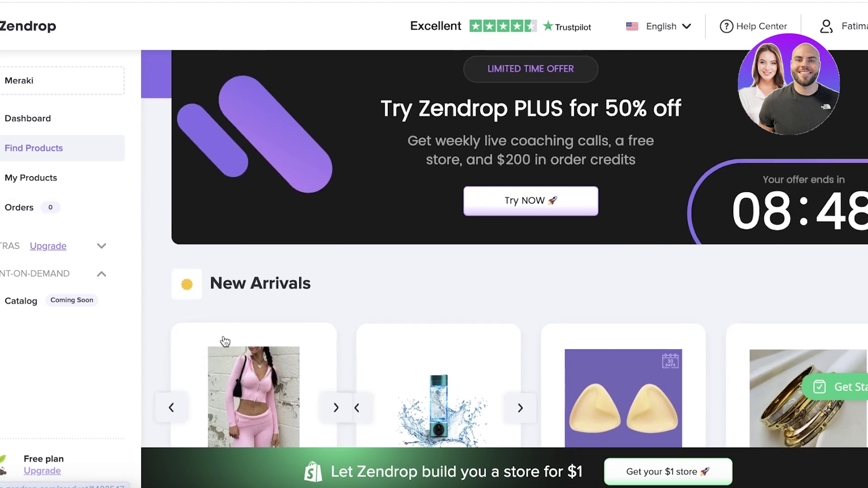
scroll(223, 343, "down", 3)
scroll(235, 253, "down", 10)
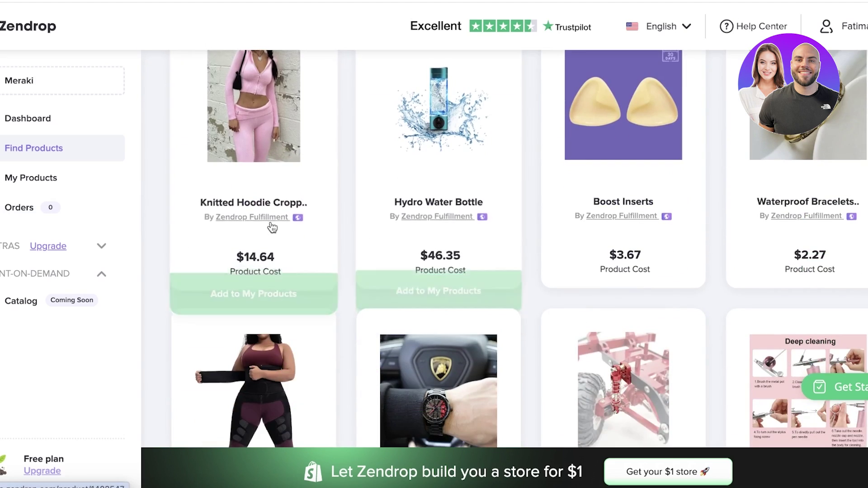
scroll(290, 253, "up", 6)
scroll(381, 252, "down", 1)
scroll(624, 219, "up", 6)
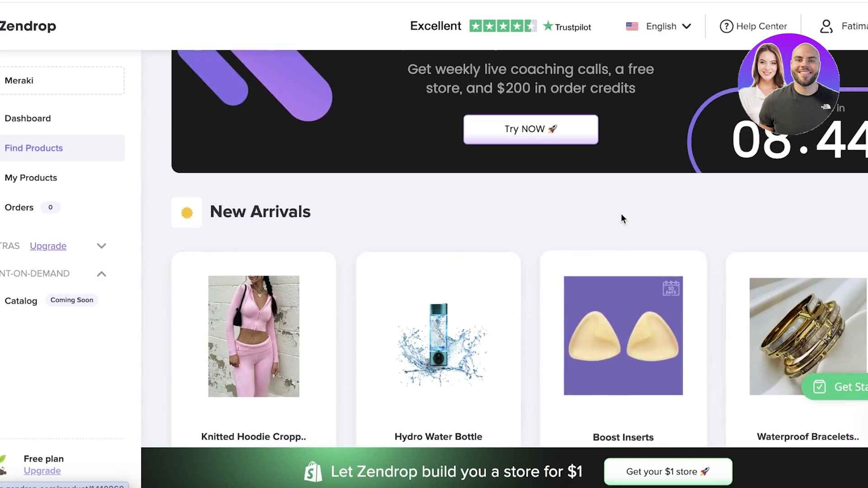
scroll(623, 219, "down", 3)
scroll(623, 220, "down", 3)
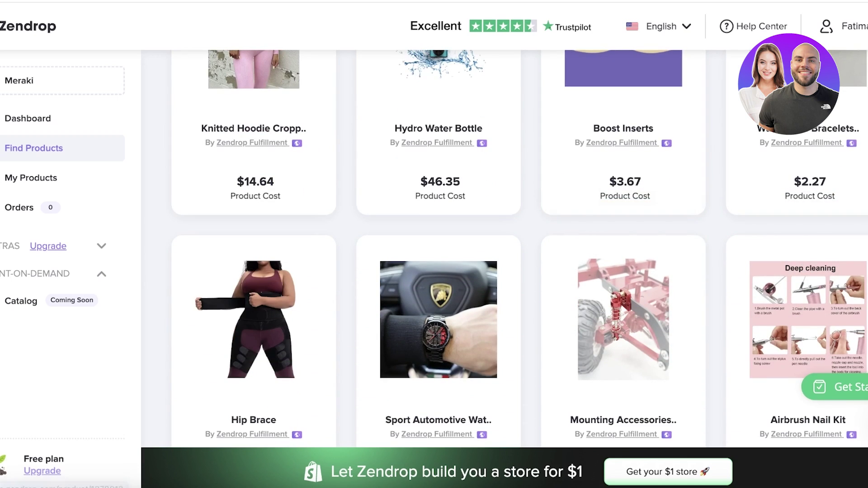
scroll(760, 181, "up", 3)
left_click(760, 161)
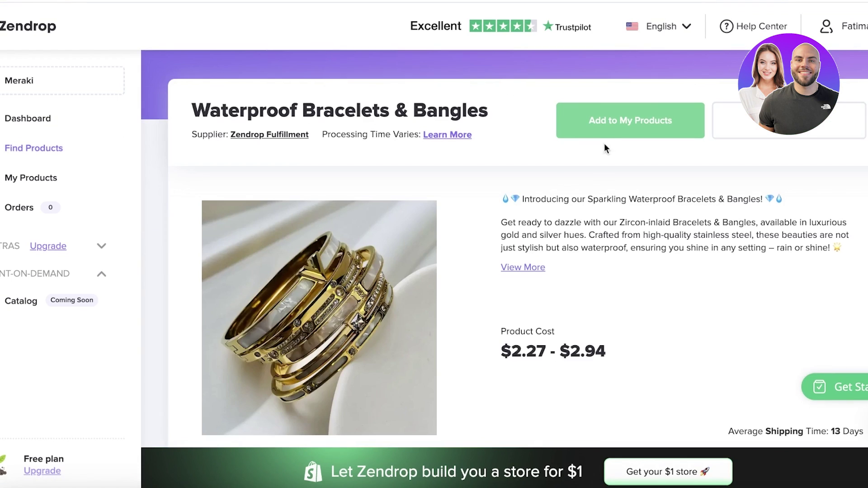
left_click(612, 120)
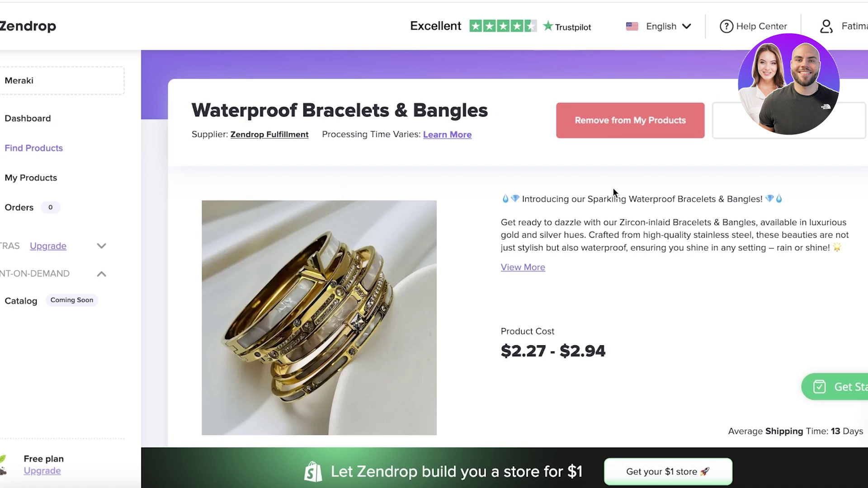
left_click(31, 178)
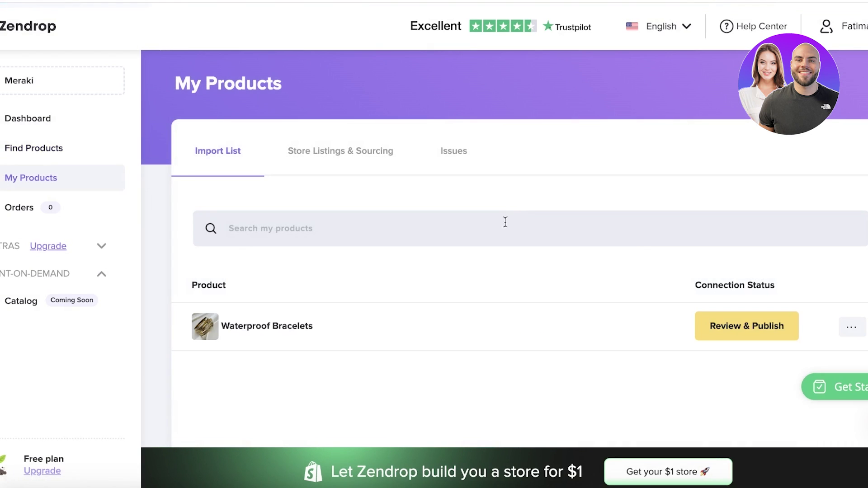
Step: Publish Waterproof Bracelets to the store through Review & Publish, muting the inventory notice and confirming
left_click(746, 309)
scroll(213, 155, "down", 2)
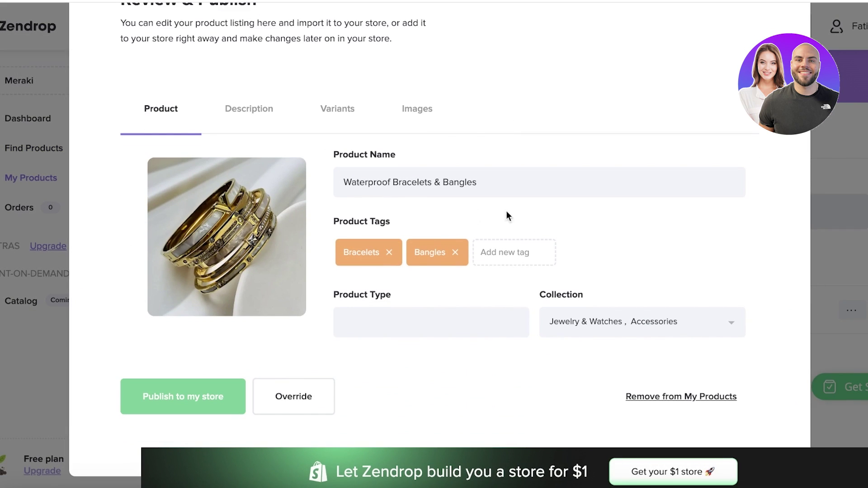
left_click(210, 401)
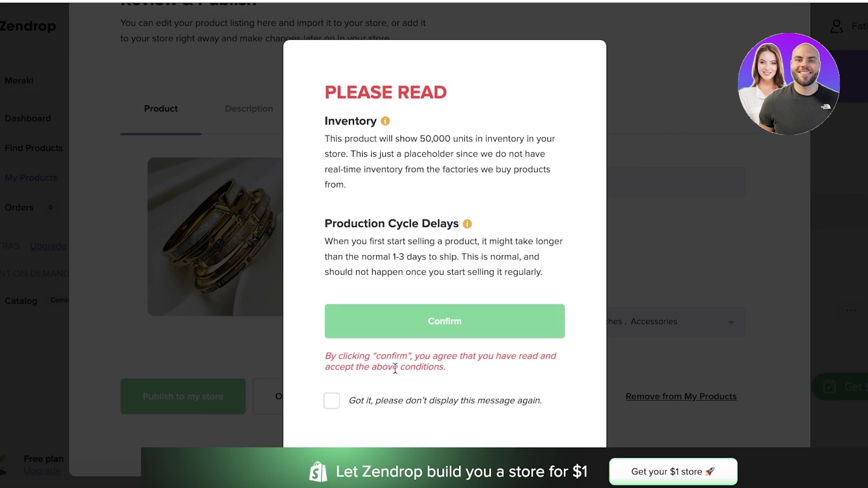
left_click(359, 403)
left_click(394, 315)
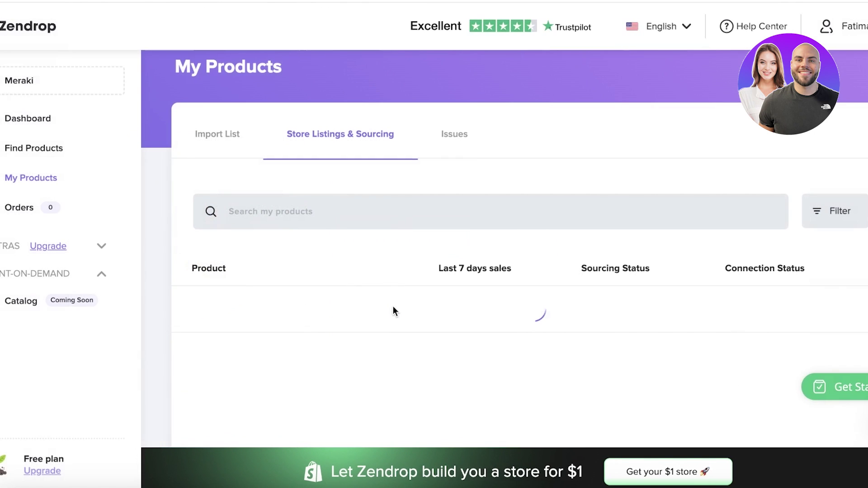
scroll(403, 290, "down", 5)
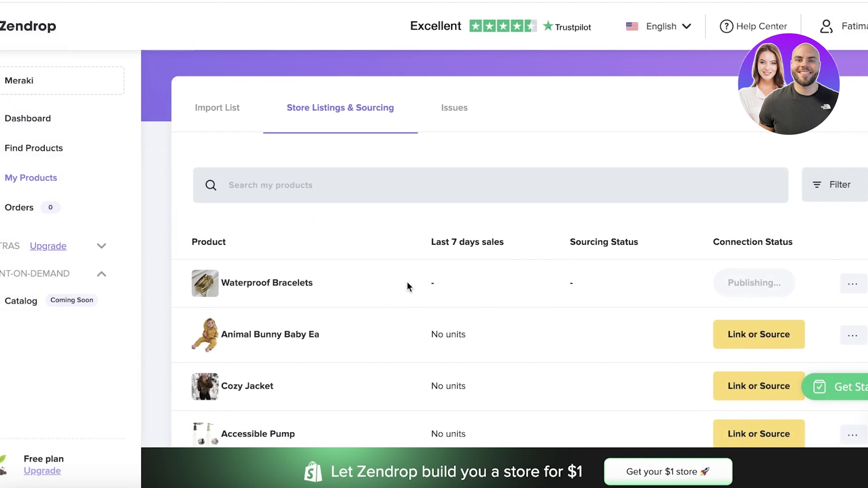
scroll(664, 233, "up", 2)
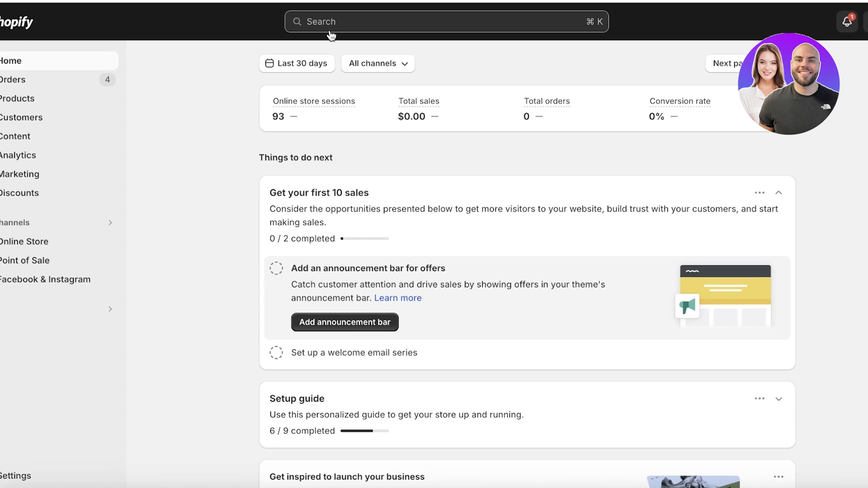
Step: Look through the Billing, Plan and Users and permissions settings, then go to Payments
mouse_move(334, 121)
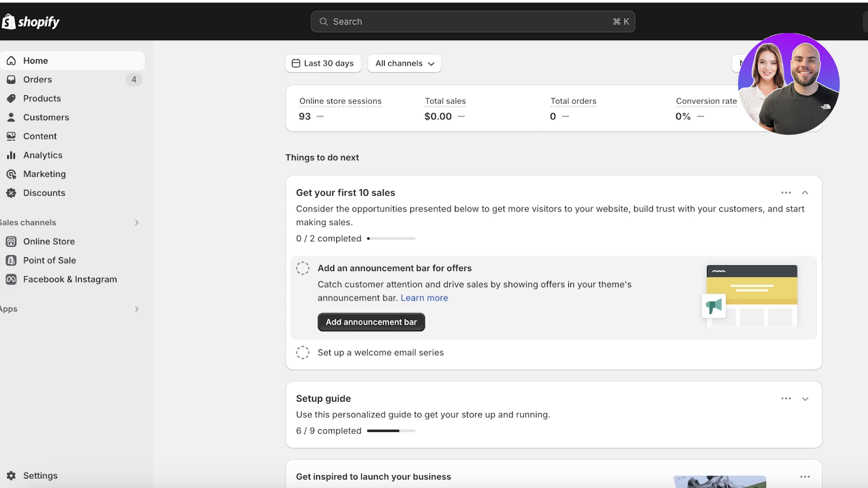
left_click(45, 475)
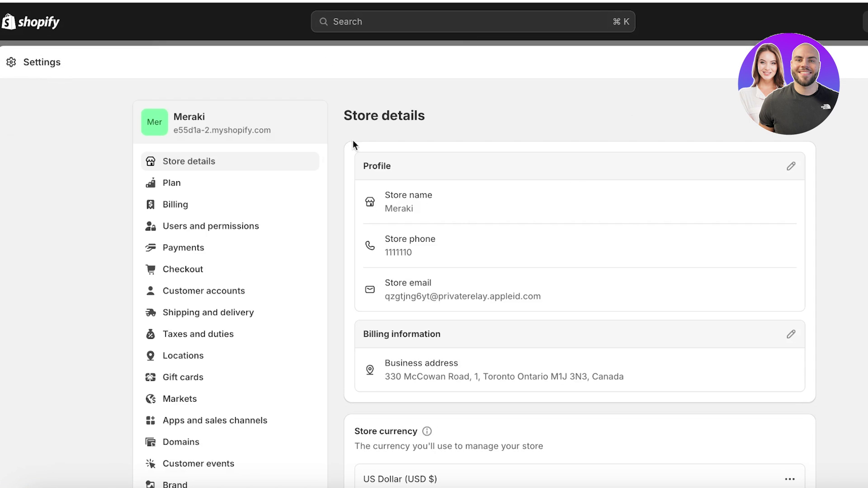
left_click(204, 211)
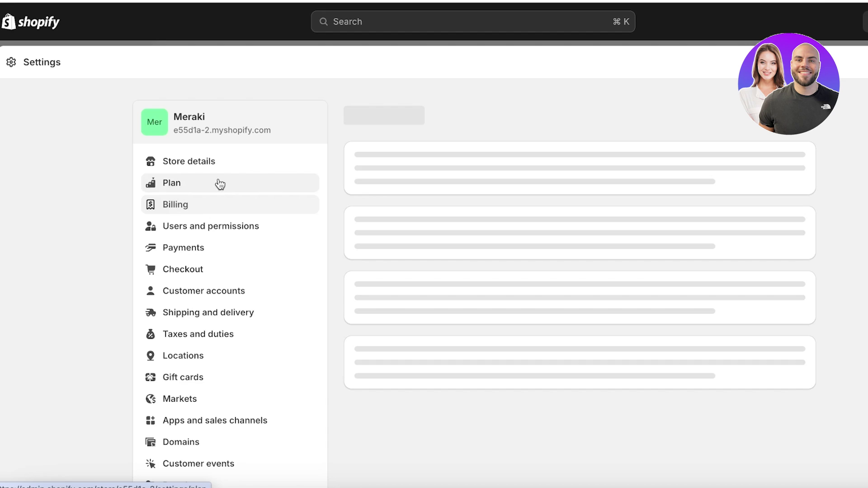
left_click(202, 185)
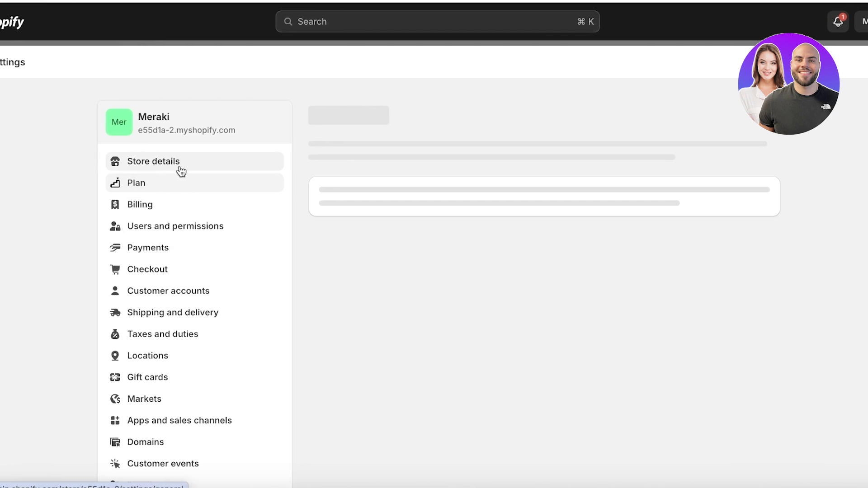
left_click(126, 224)
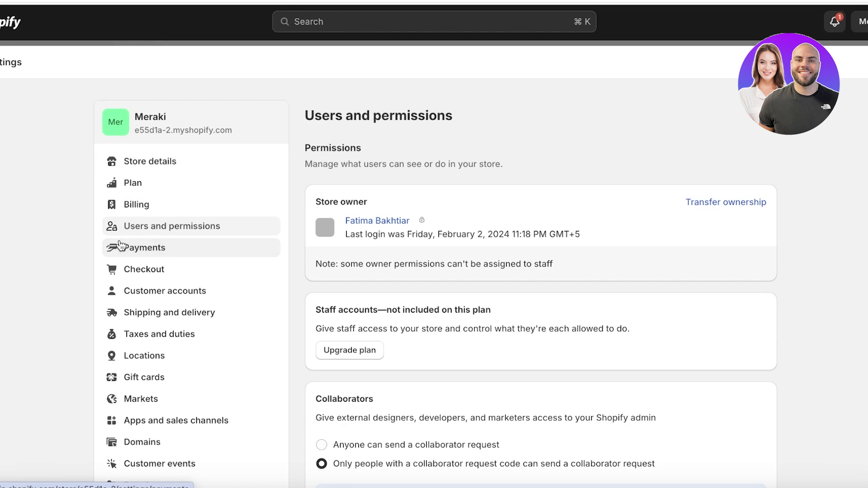
left_click(120, 247)
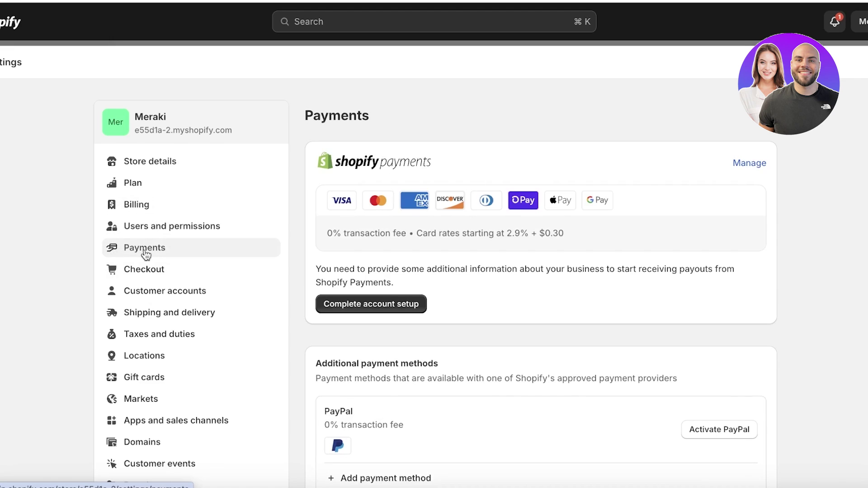
Step: Review the Payments page and the payment capture method options, set to automatic at checkout
scroll(502, 203, "down", 10)
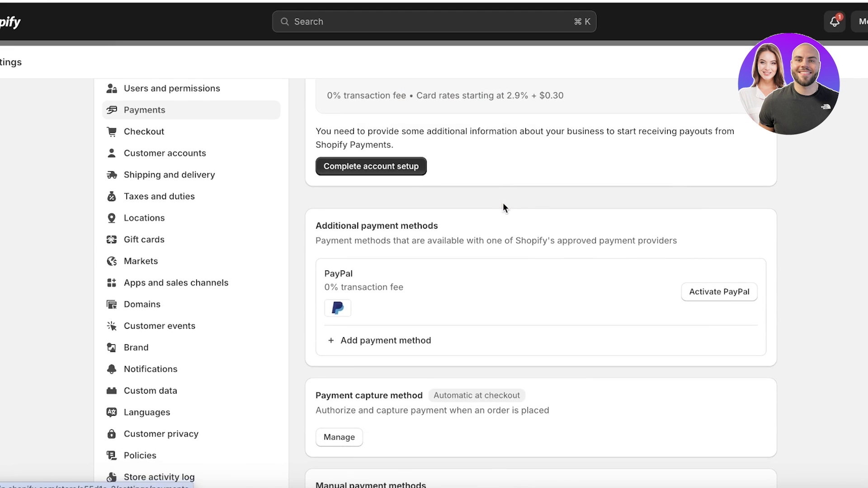
scroll(502, 205, "up", 10)
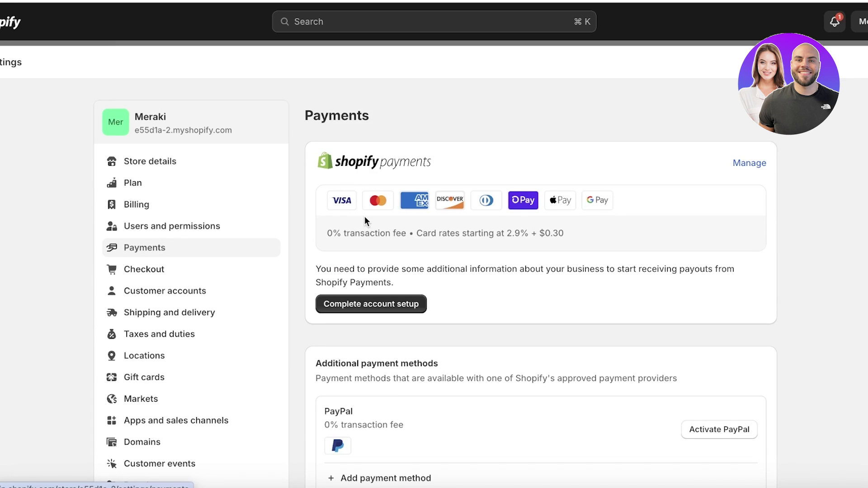
scroll(363, 221, "down", 8)
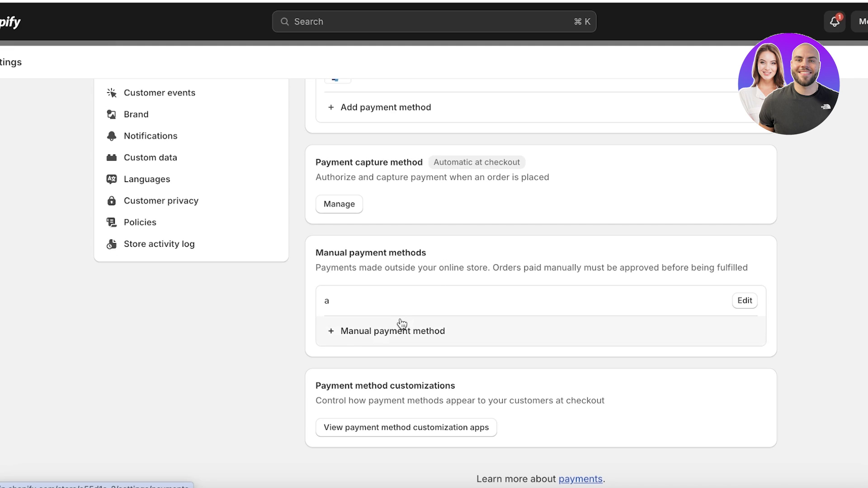
left_click(343, 206)
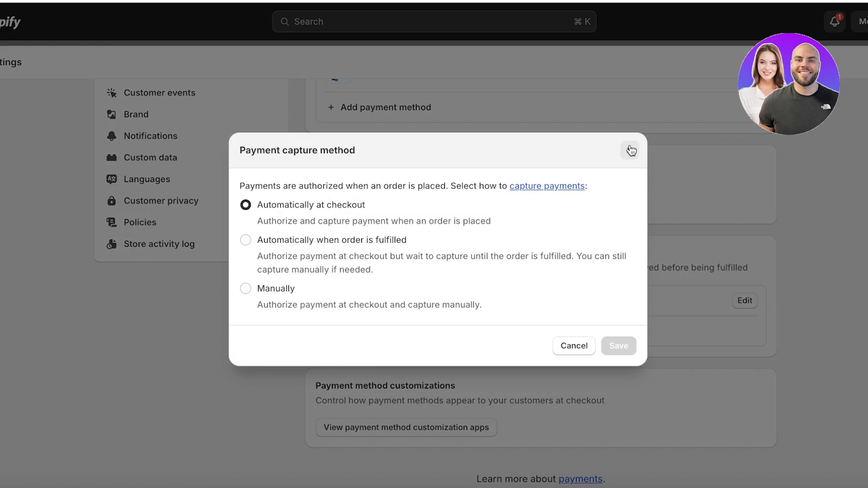
left_click(632, 150)
scroll(553, 204, "up", 8)
scroll(544, 230, "down", 10)
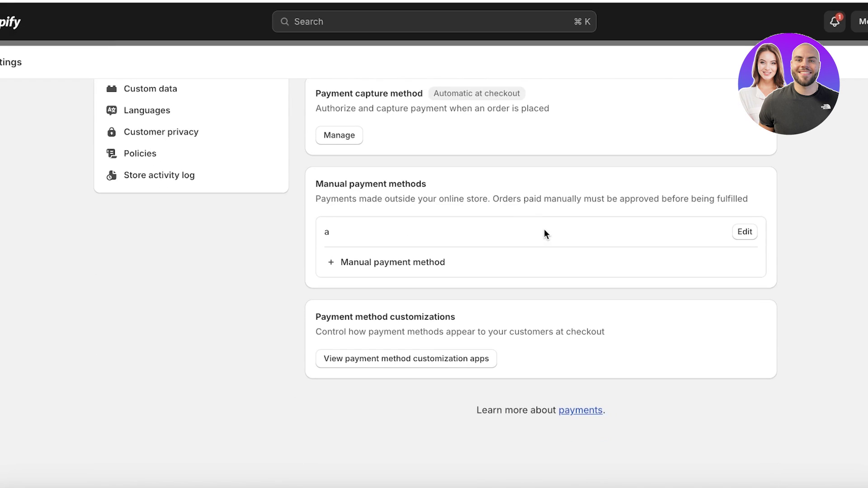
scroll(515, 253, "up", 9)
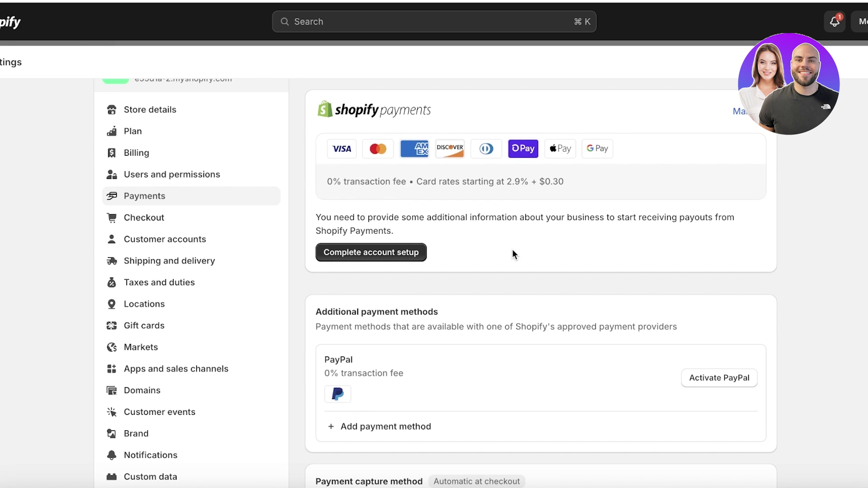
scroll(502, 289, "down", 2)
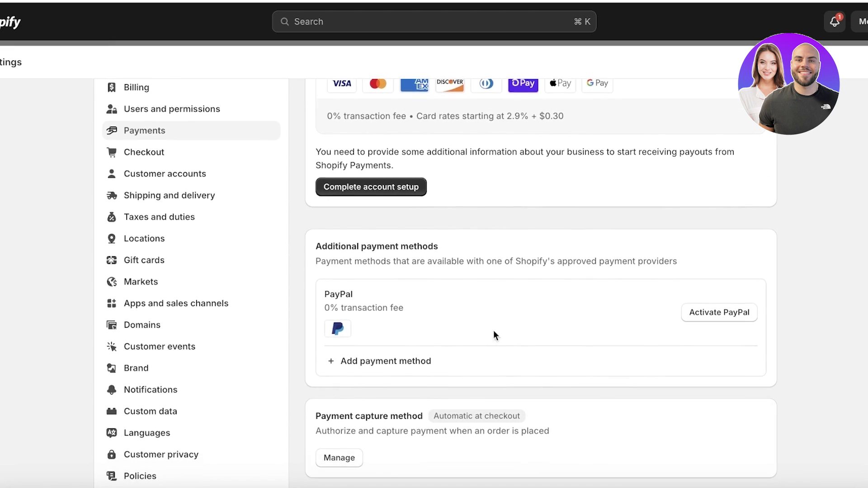
left_click(345, 376)
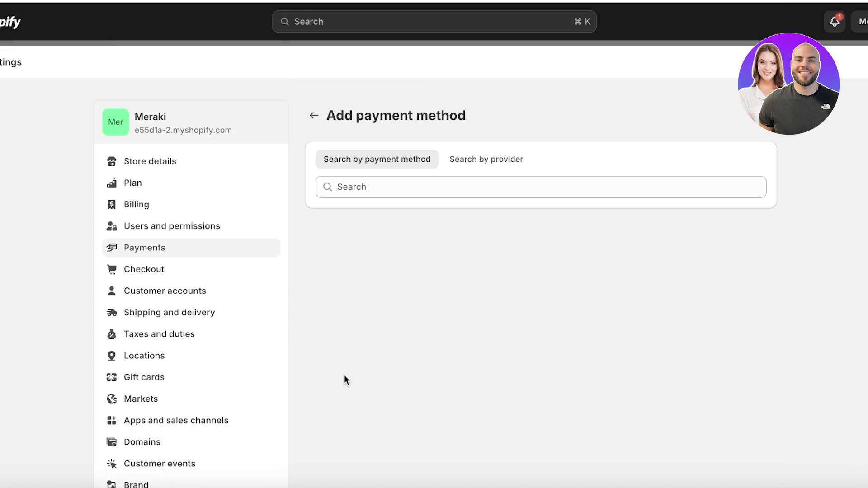
left_click(390, 177)
type("bogus")
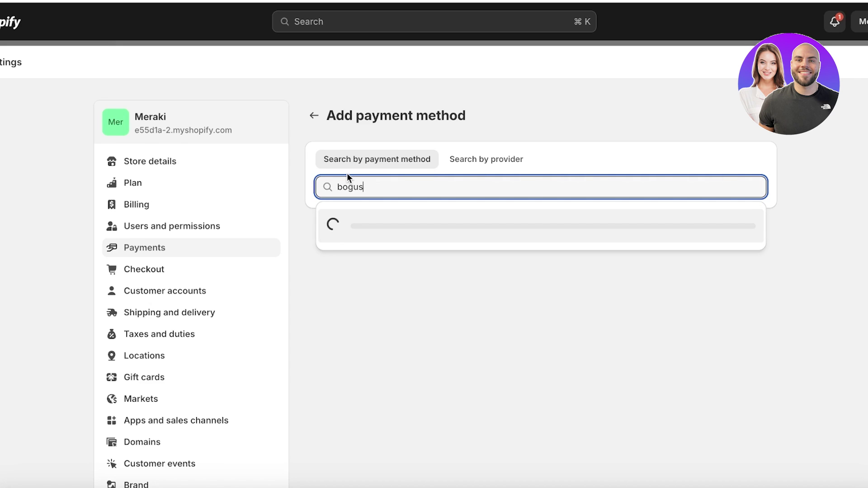
left_click(315, 116)
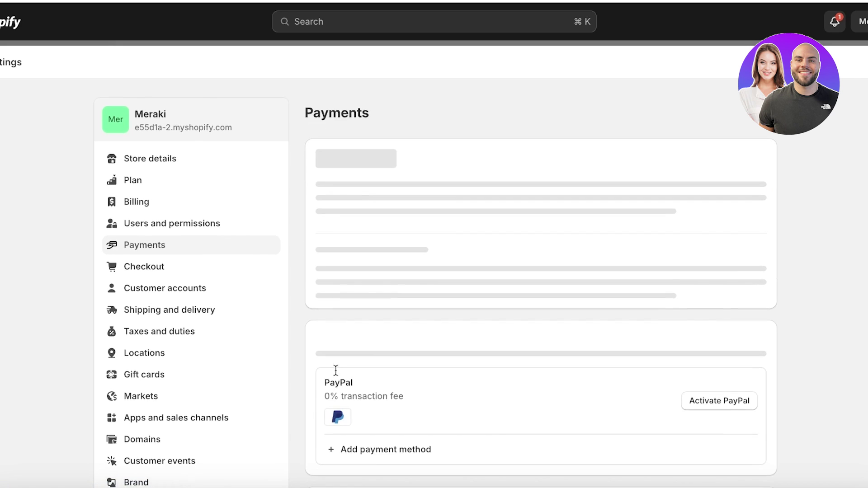
scroll(344, 362, "down", 3)
left_click(346, 393)
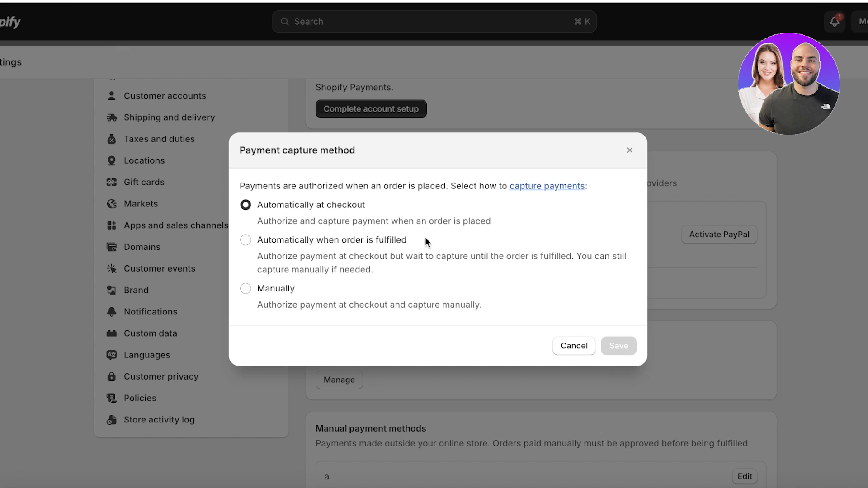
left_click(247, 248)
left_click(276, 315)
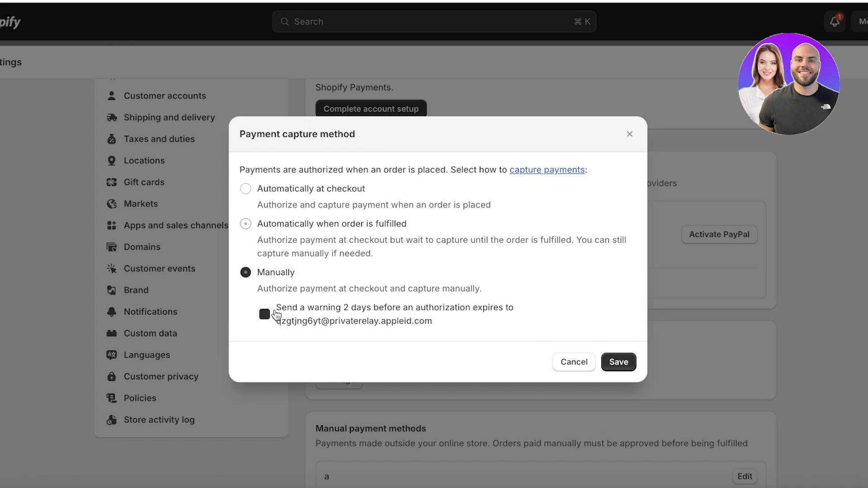
left_click(592, 362)
scroll(418, 309, "up", 3)
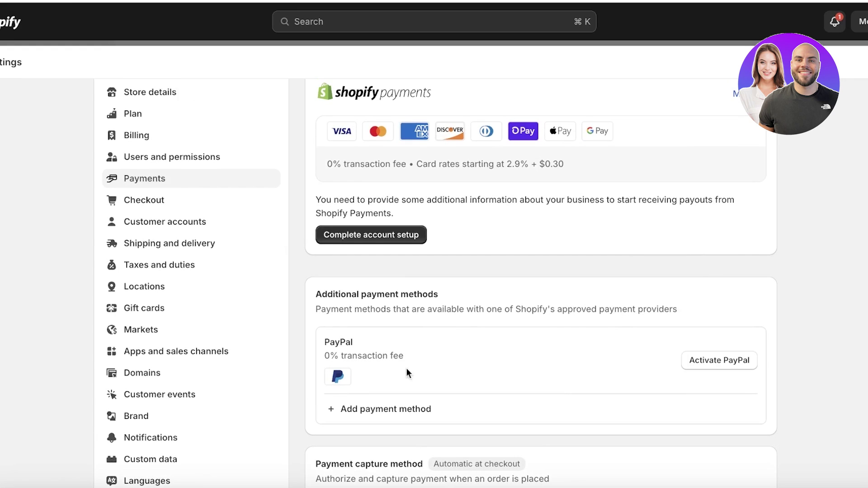
scroll(647, 355, "up", 2)
Step: From the Shopify Payments management page, deactivate it with 'Rates are too expensive' as the reason
left_click(747, 162)
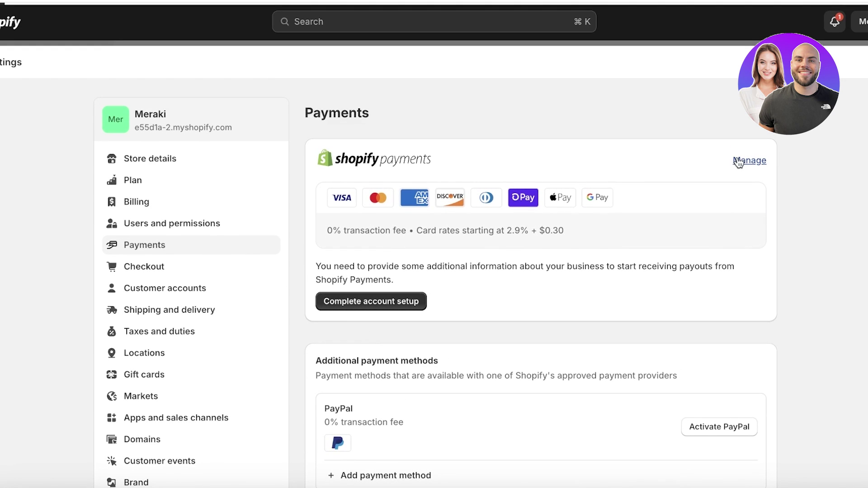
scroll(511, 260, "down", 20)
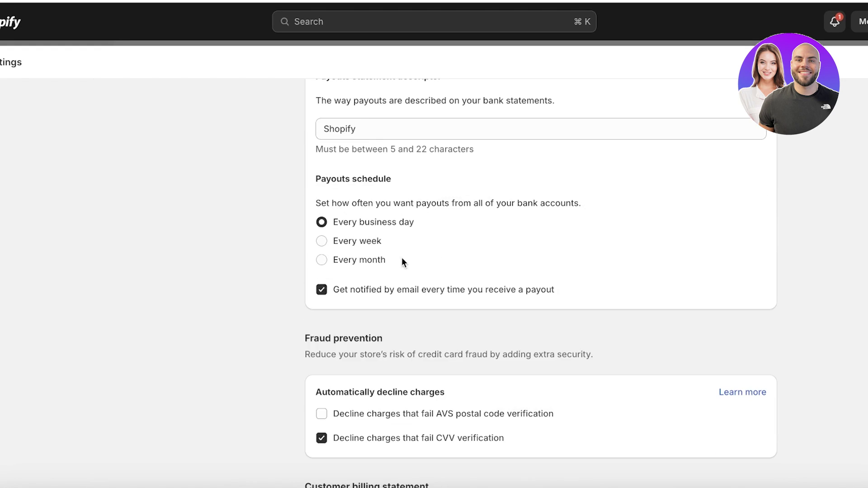
left_click(362, 382)
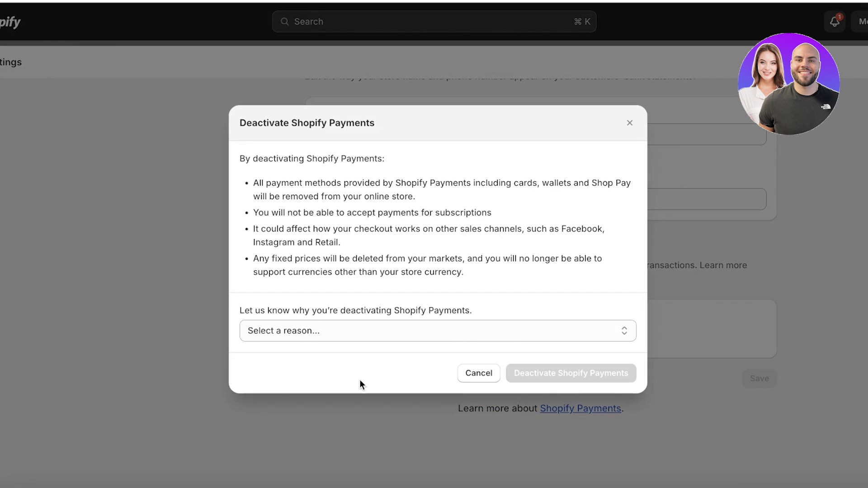
left_click(498, 331)
left_click(417, 353)
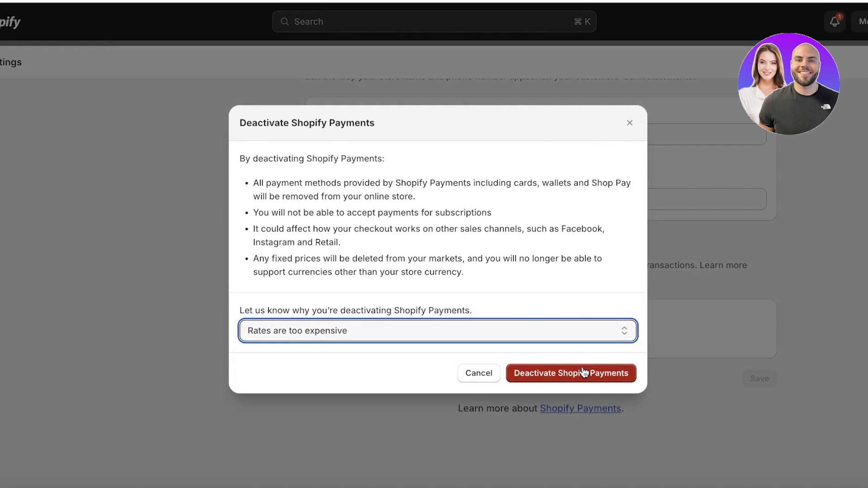
left_click(523, 372)
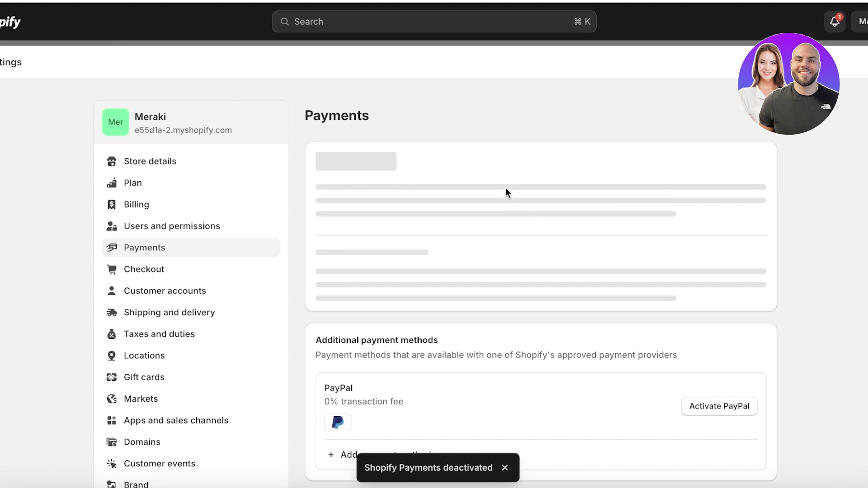
scroll(443, 246, "down", 4)
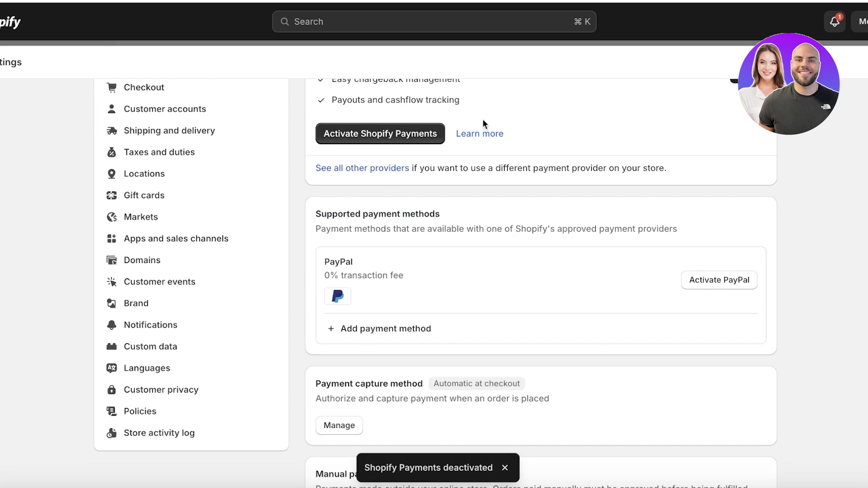
Step: Reactivate the (for testing) Bogus Gateway from other providers, select its three test codes, and return Home
scroll(484, 123, "down", 2)
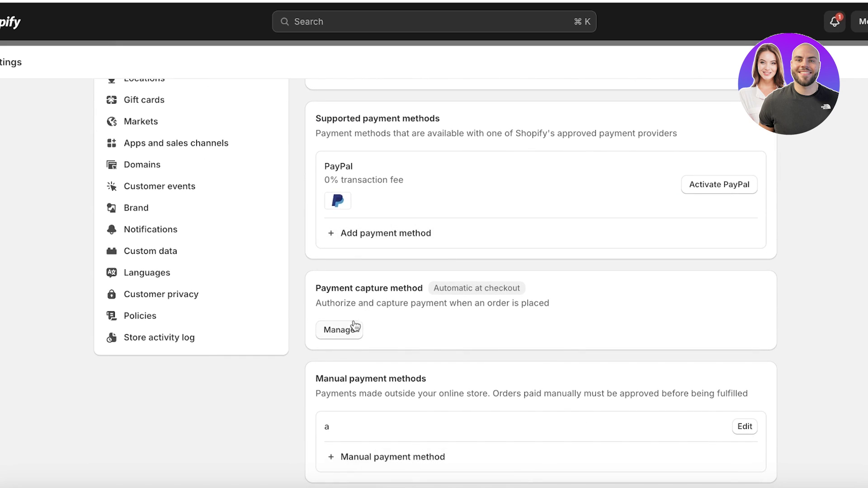
scroll(355, 327, "down", 4)
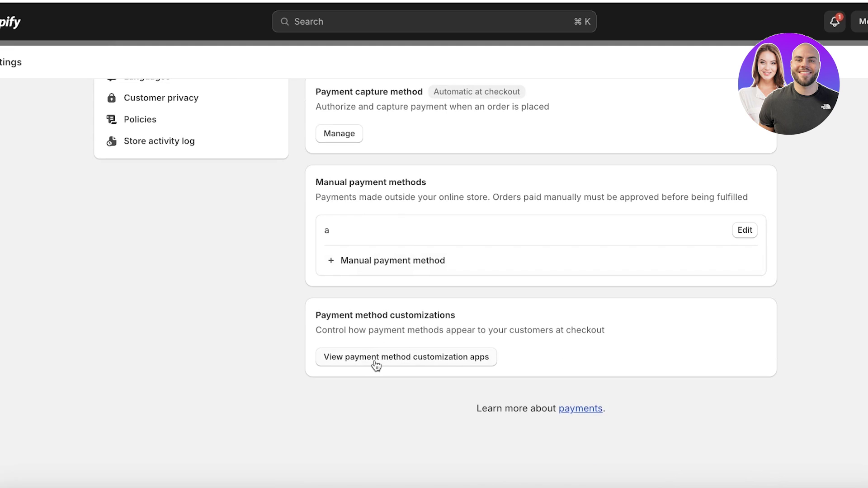
scroll(378, 365, "up", 8)
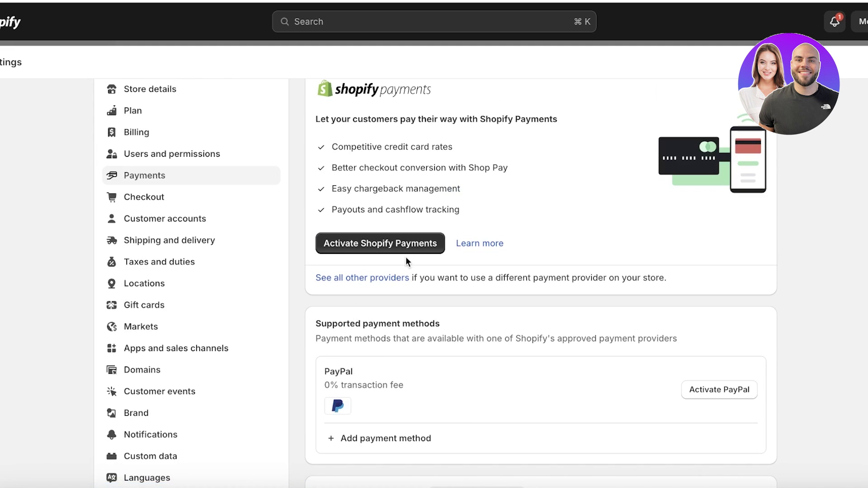
left_click(379, 279)
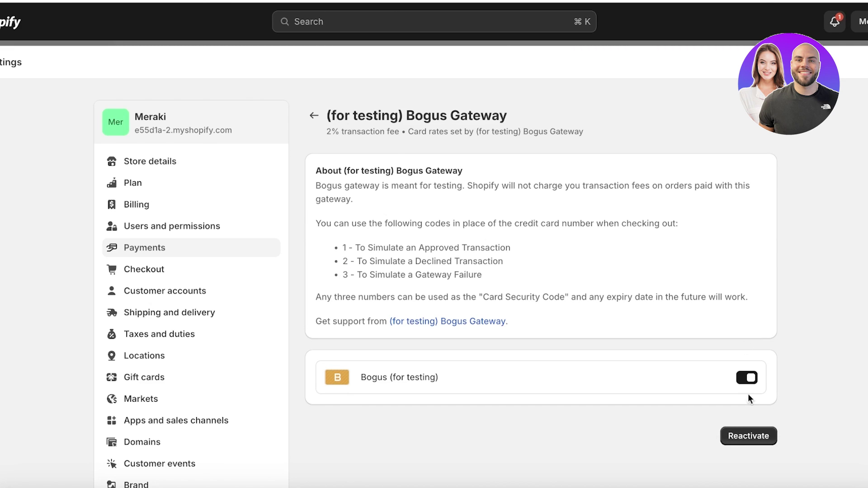
left_click(748, 435)
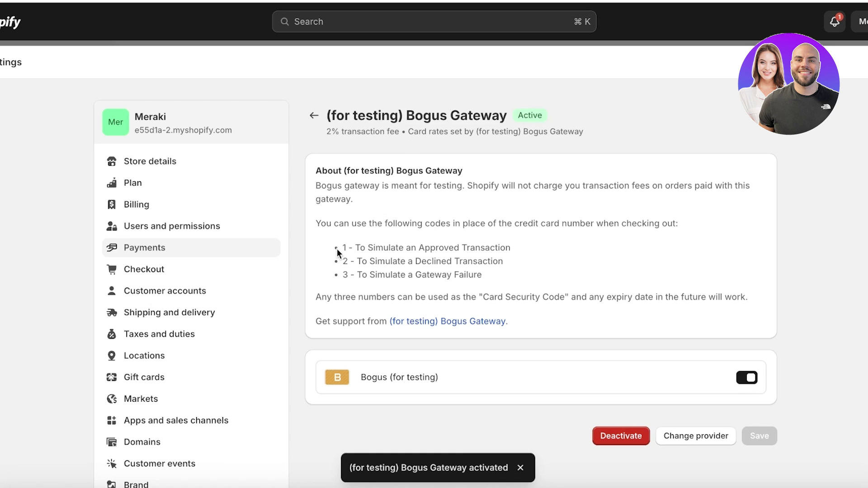
left_click_drag(340, 244, 503, 282)
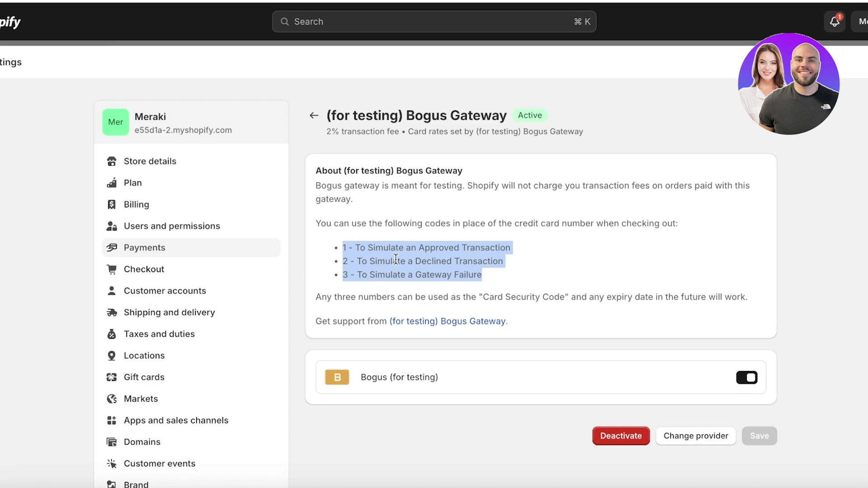
key("Escape")
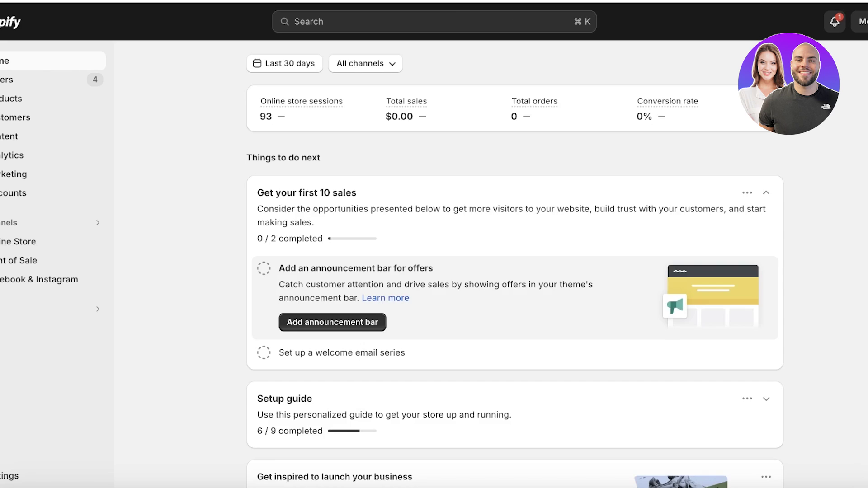
Step: Add one V Gold Waterproof Bracelets & Bangles to the cart from the online store and check out
left_click(72, 102)
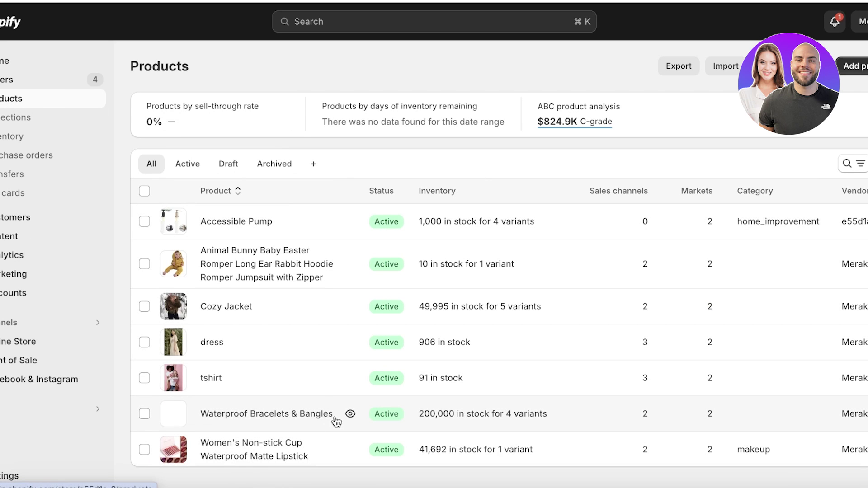
left_click(351, 414)
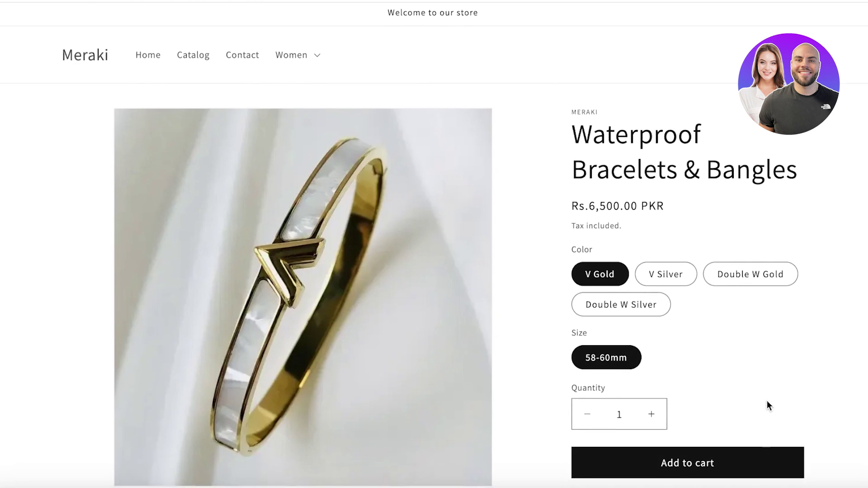
scroll(767, 402, "down", 1)
left_click(742, 444)
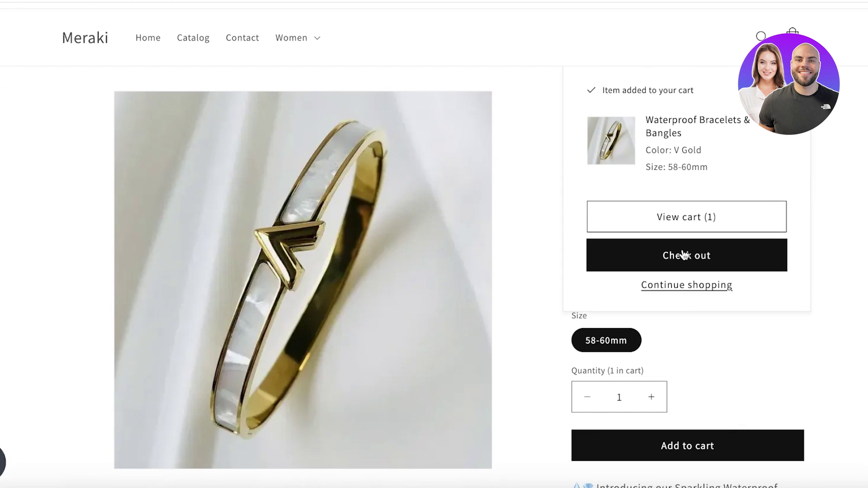
left_click(684, 255)
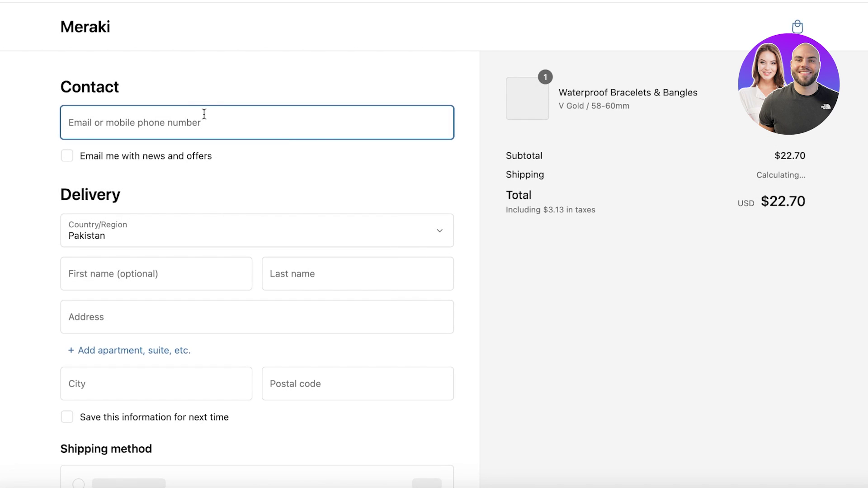
Step: Autofill the saved contact and delivery details and enter Bogus card number 1
left_click(204, 114)
left_click(198, 194)
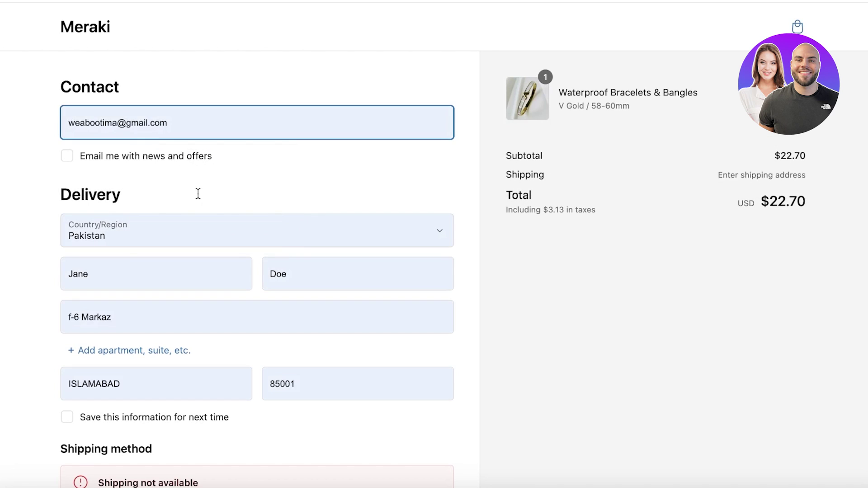
scroll(191, 342, "down", 7)
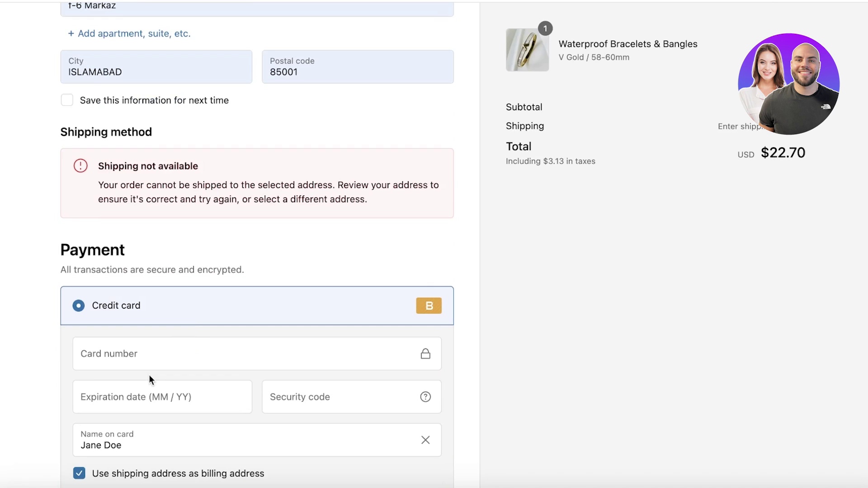
left_click(151, 357)
type("1")
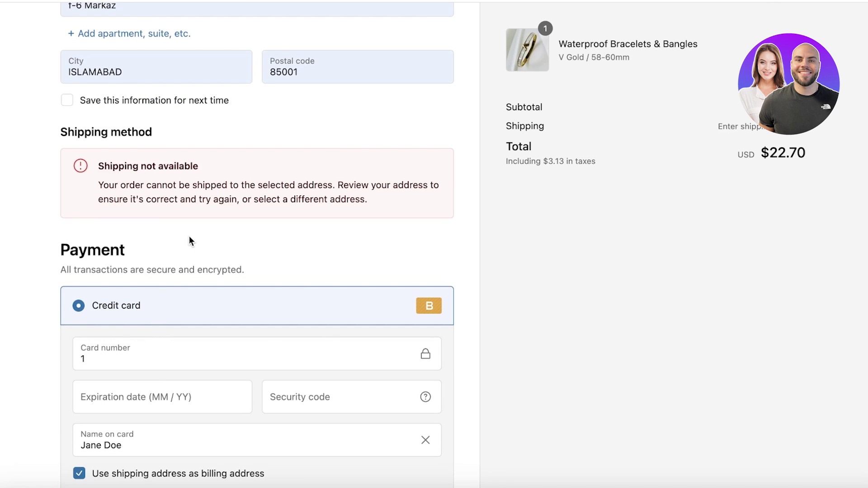
Step: Trim the street address and change the delivery city to 'canada'
scroll(189, 237, "up", 3)
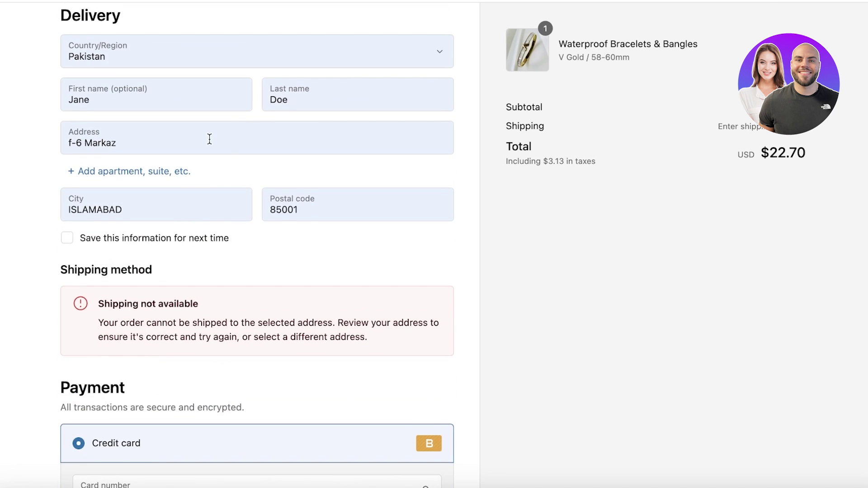
double_click(210, 138)
key("End")
key("BackSpace")
left_click(172, 203)
double_click(172, 203)
type("can")
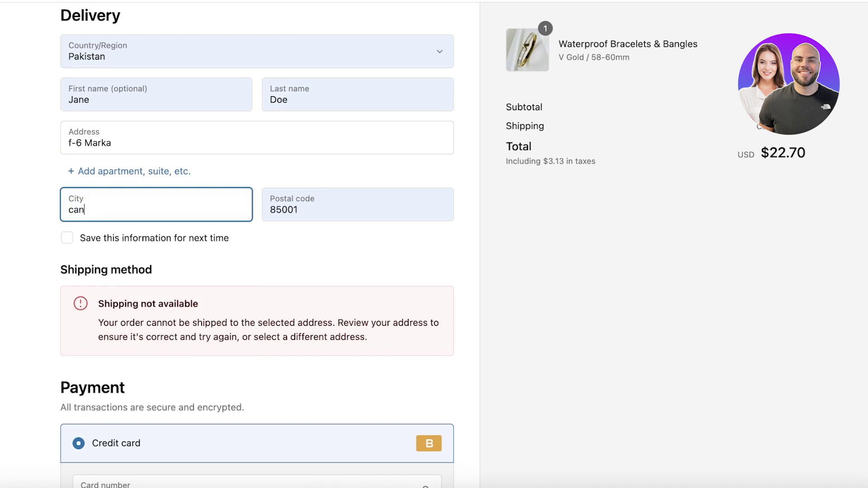
type("ada")
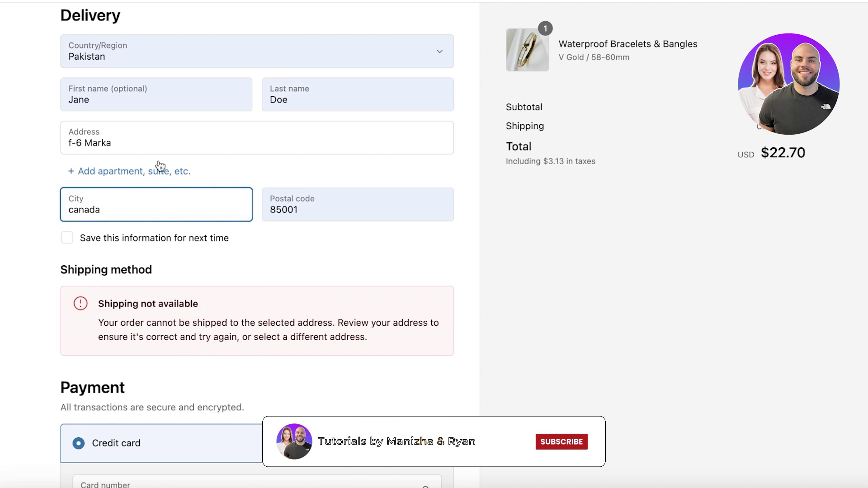
Step: Enter card expiry 03 and security code 000, then submit the test payment
scroll(160, 167, "down", 8)
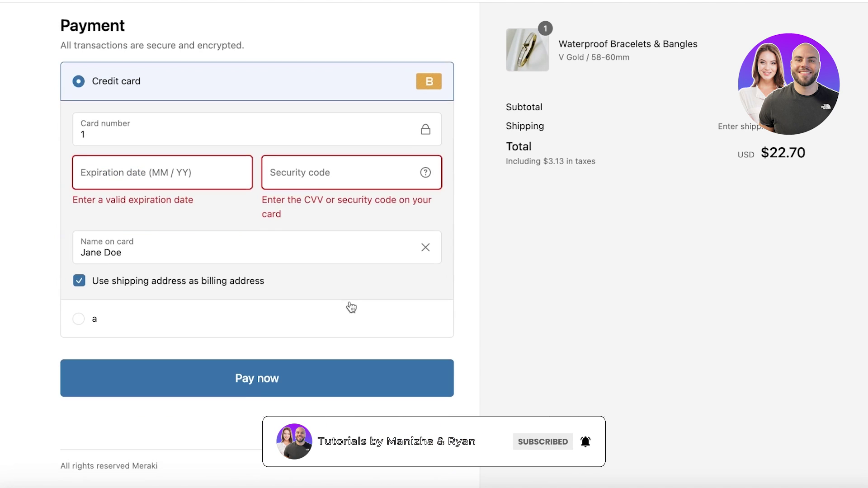
left_click(183, 168)
type("0")
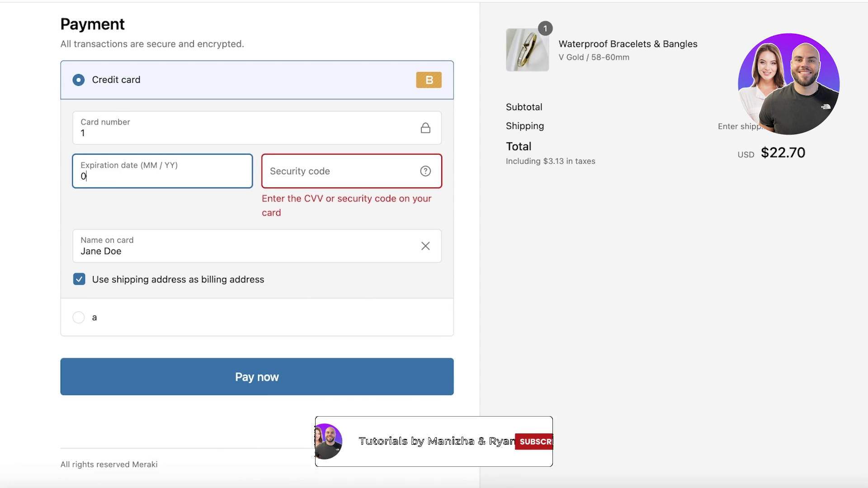
type("3 / 28")
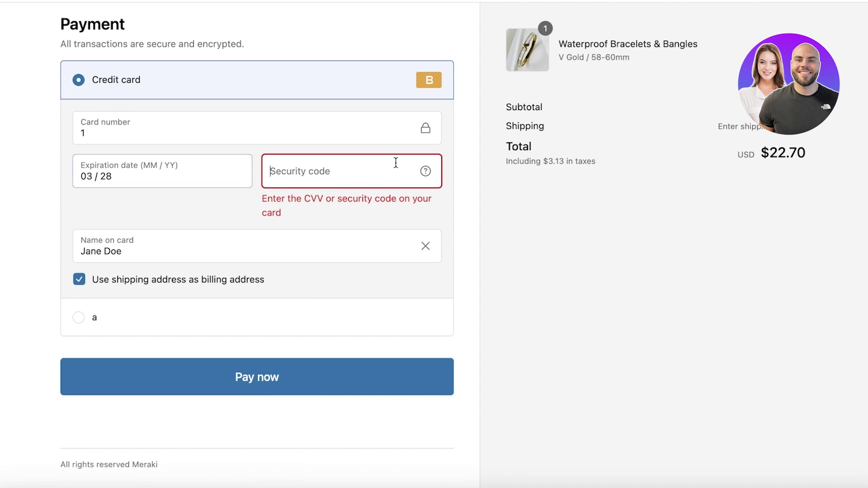
left_click(396, 162)
type("000")
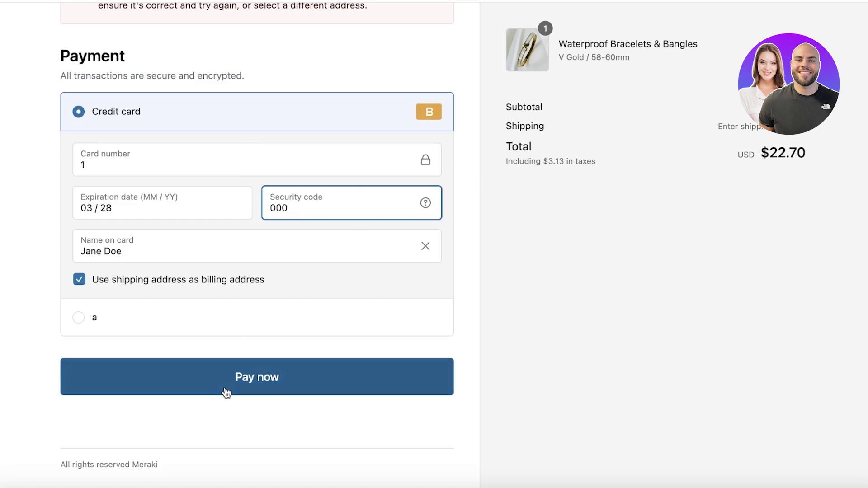
left_click(225, 392)
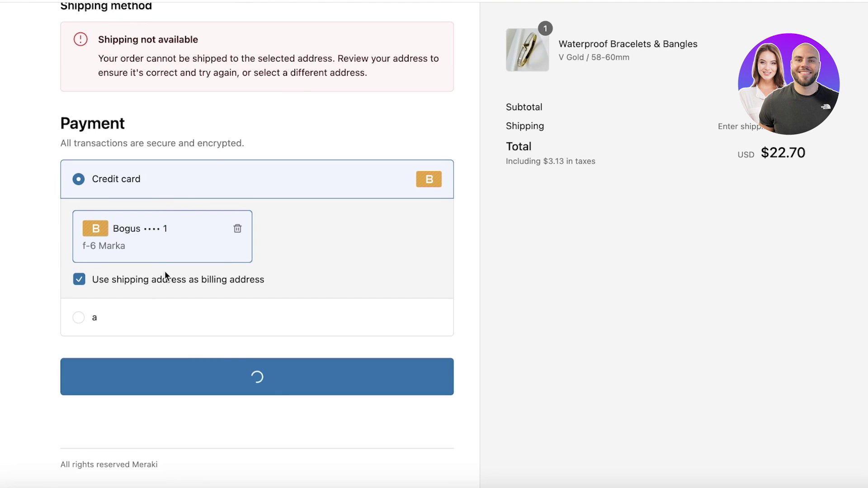
Step: Use the shipping address for billing and resubmit the payment, which fails
scroll(168, 278, "down", 15)
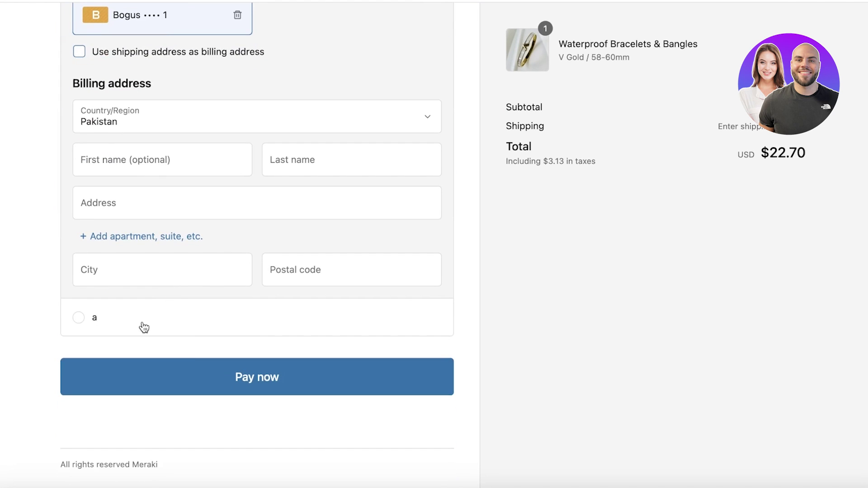
double_click(176, 51)
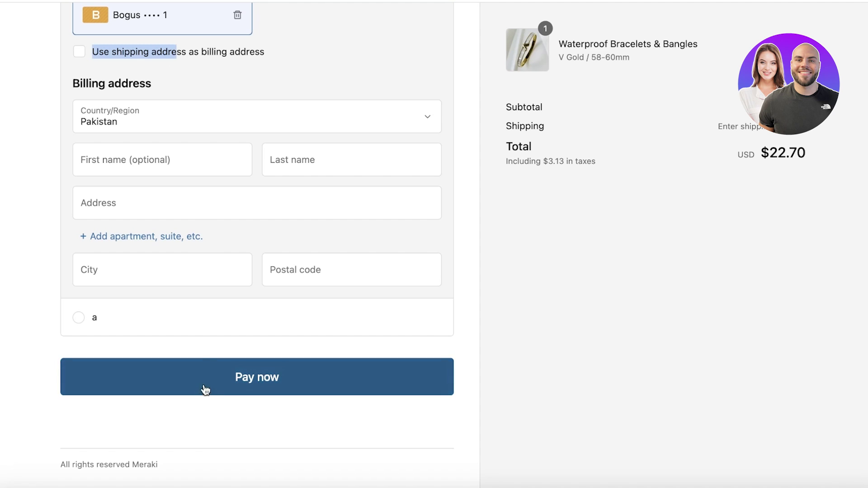
left_click(245, 62)
left_click(245, 62)
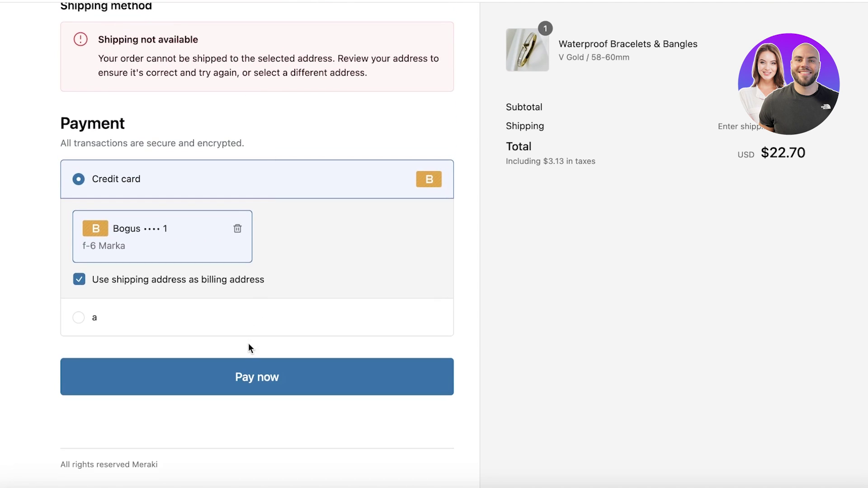
left_click(245, 367)
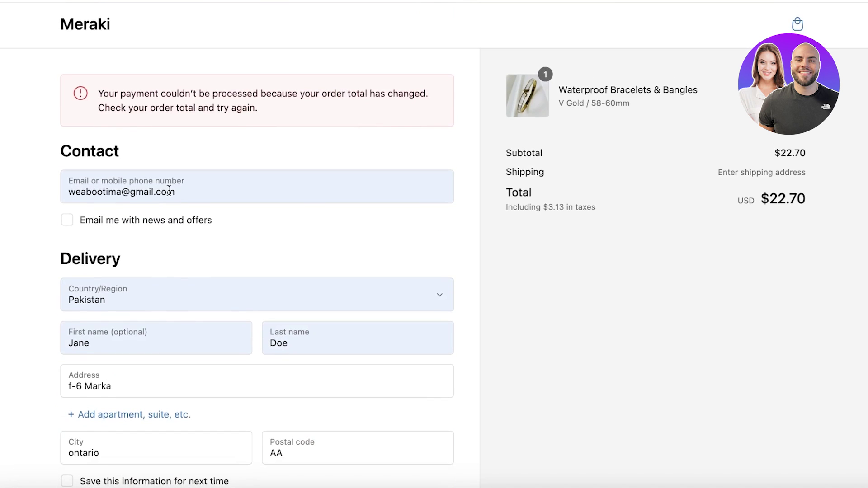
scroll(169, 191, "down", 15)
scroll(168, 202, "up", 9)
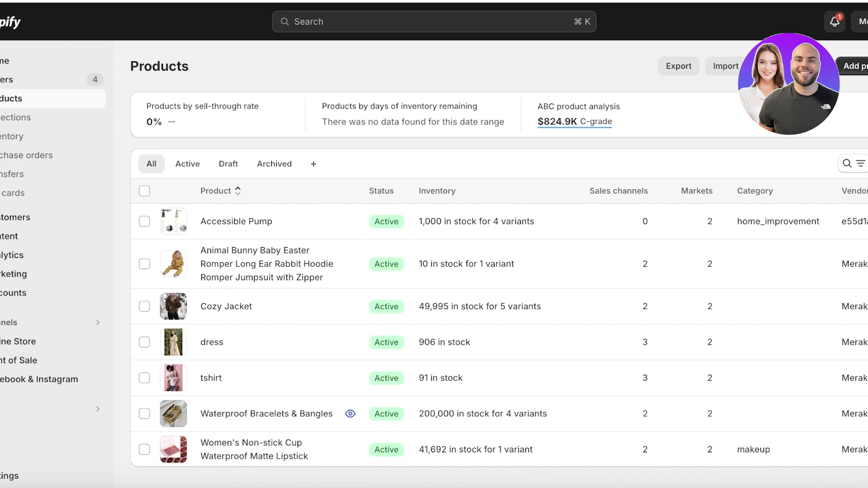
left_click(14, 473)
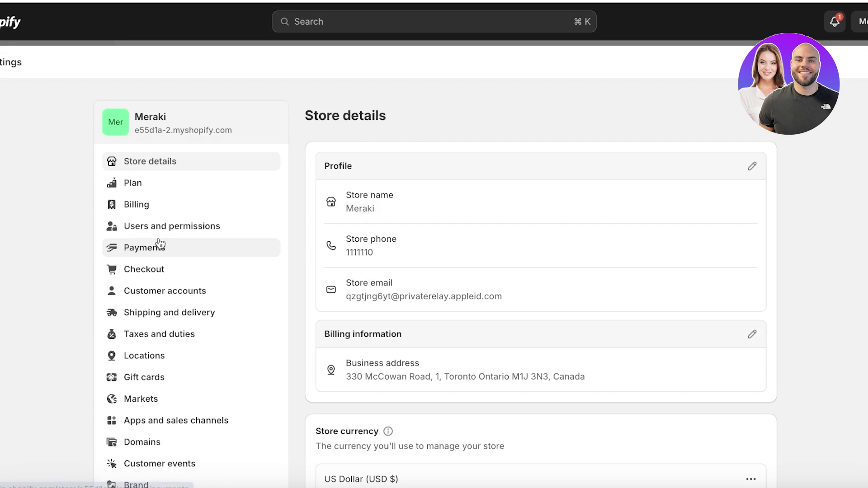
Step: Open the Shipping and delivery settings and review the shipping profiles
left_click(169, 312)
scroll(585, 260, "down", 3)
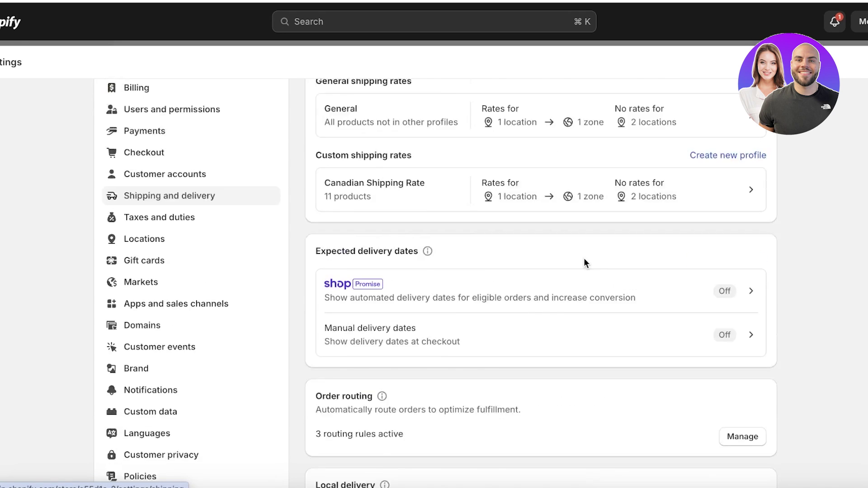
scroll(669, 252, "up", 3)
scroll(699, 260, "down", 10)
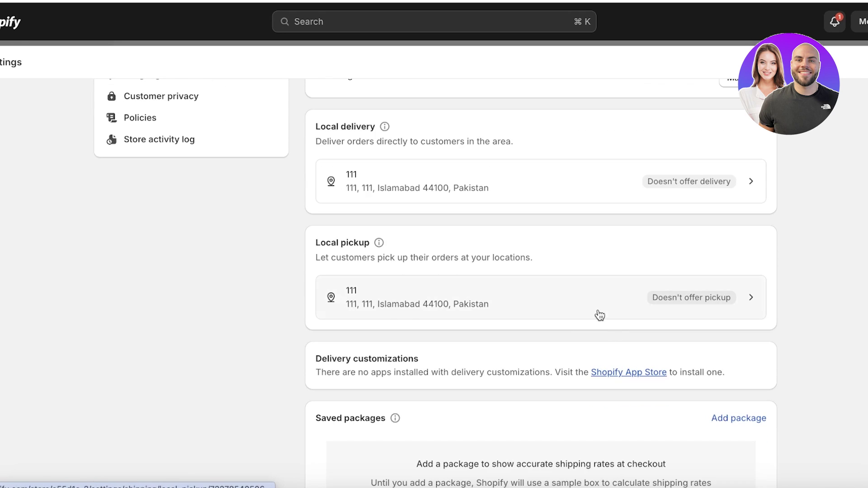
scroll(596, 308, "up", 8)
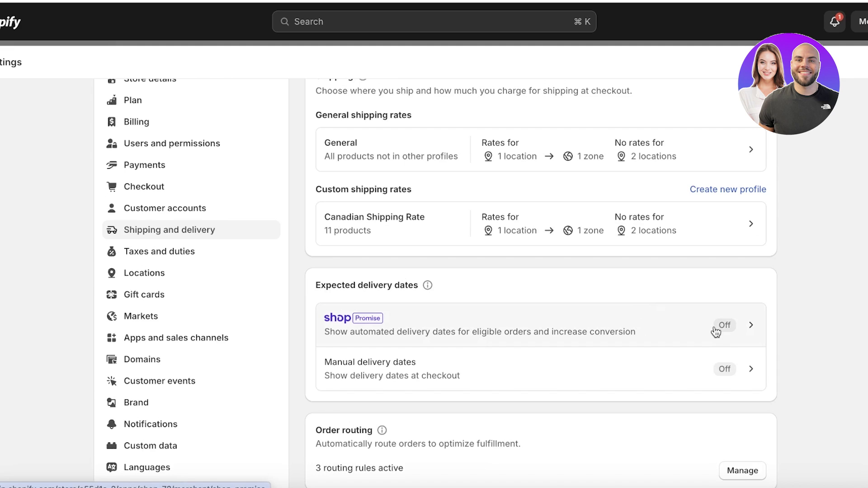
scroll(520, 299, "up", 2)
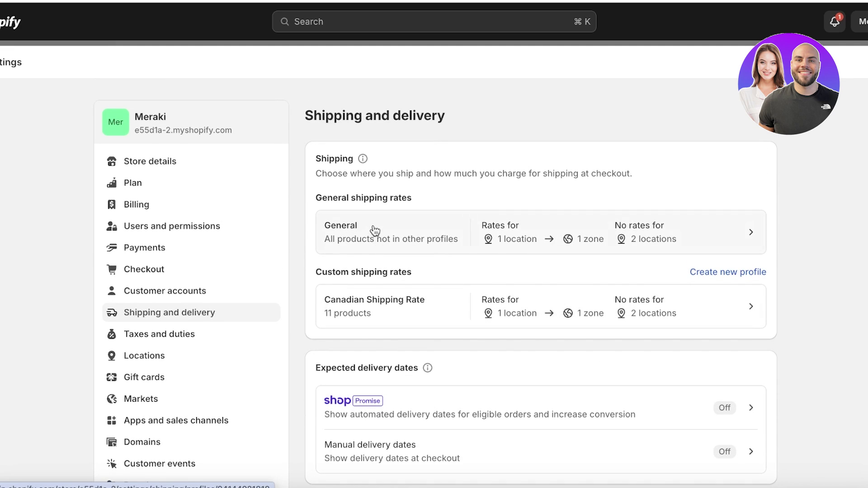
scroll(366, 203, "down", 8)
scroll(668, 167, "up", 8)
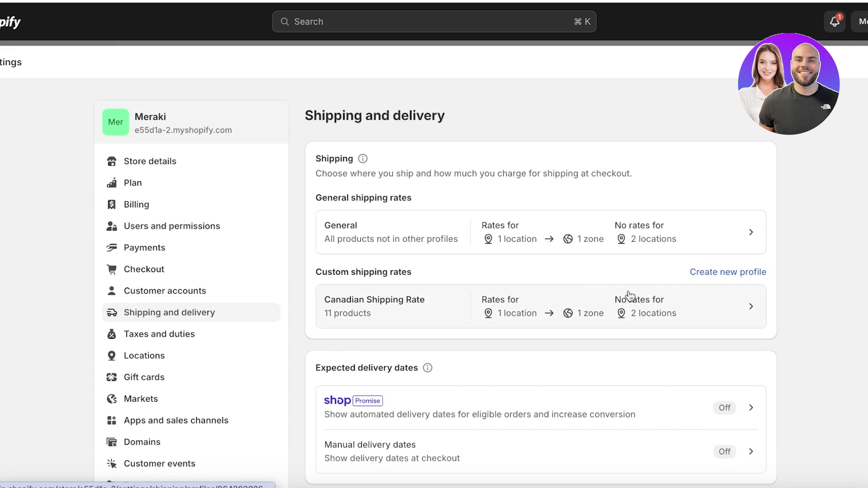
Step: Review the General profile's shipping zones, then go to Markets
left_click(478, 238)
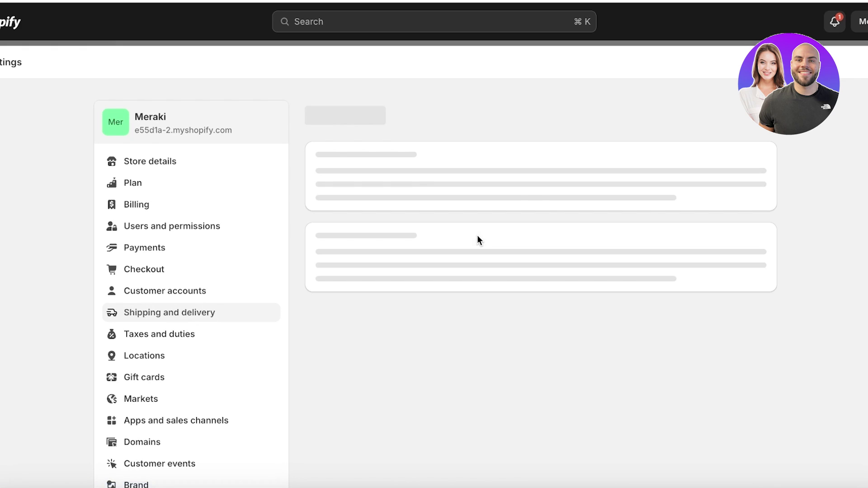
scroll(415, 252, "down", 8)
scroll(349, 226, "up", 1)
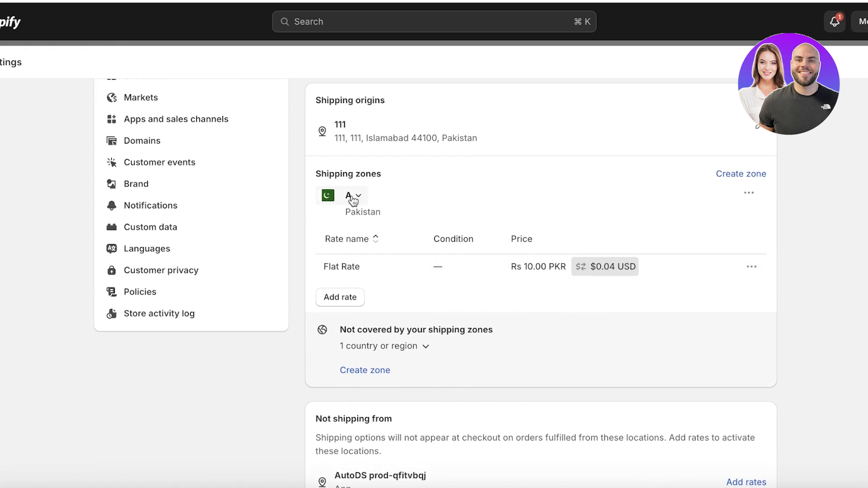
scroll(425, 347, "down", 7)
scroll(374, 344, "up", 5)
scroll(368, 330, "down", 5)
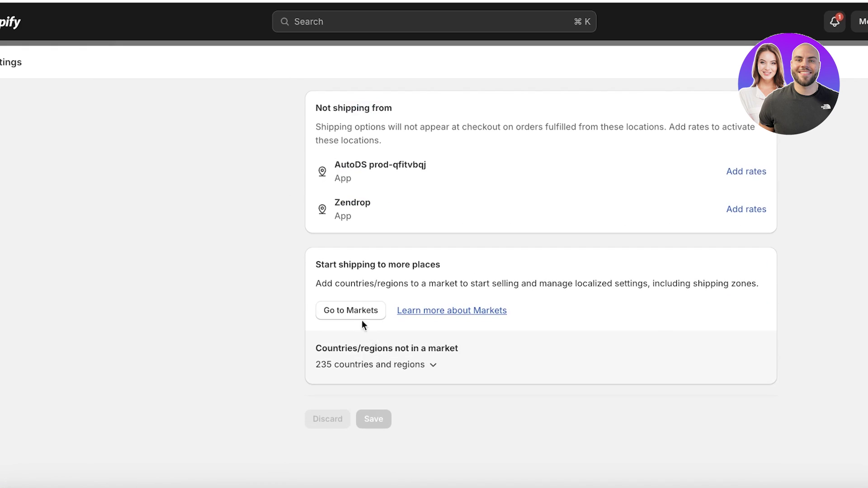
left_click(349, 314)
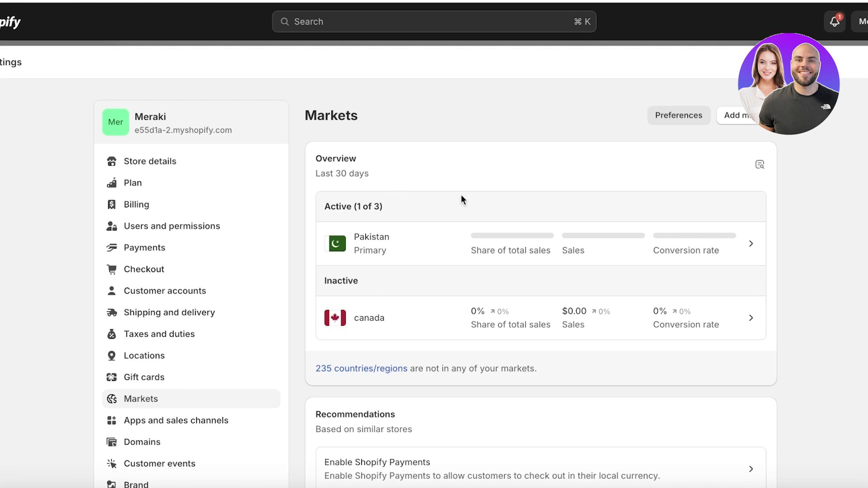
Step: Start a new market including Africa, Asia, Europe, North America, Oceania and South America
scroll(588, 171, "down", 1)
left_click(729, 87)
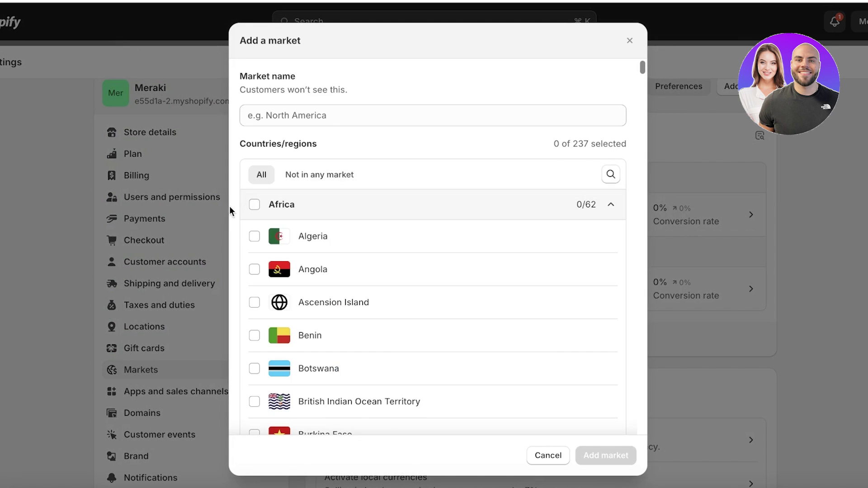
left_click(254, 205)
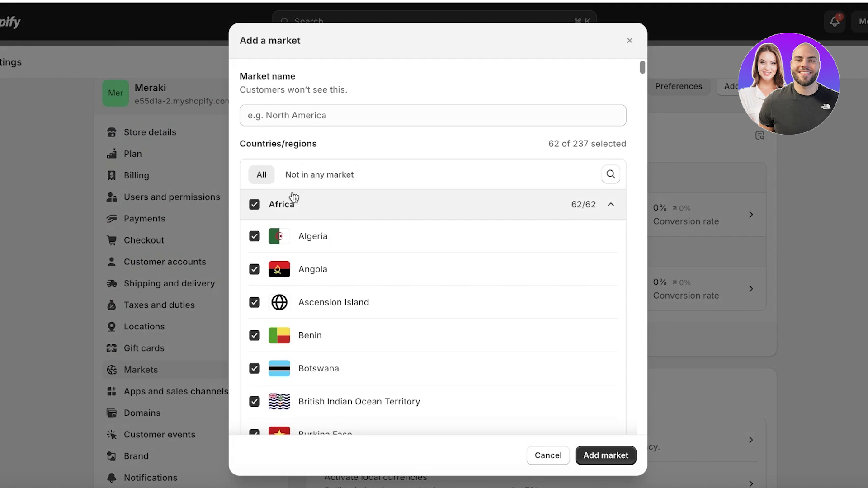
left_click(598, 210)
left_click(254, 234)
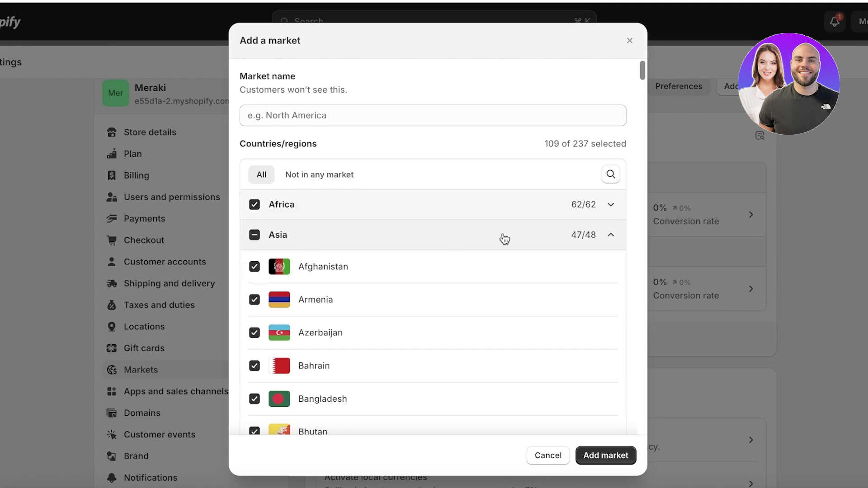
left_click(611, 235)
left_click(255, 265)
left_click(254, 296)
left_click(324, 330)
Step: Name the market 'all markets', create it replacing canada, and review its shipping coverage
left_click(254, 326)
scroll(389, 306, "down", 5)
type("all markets")
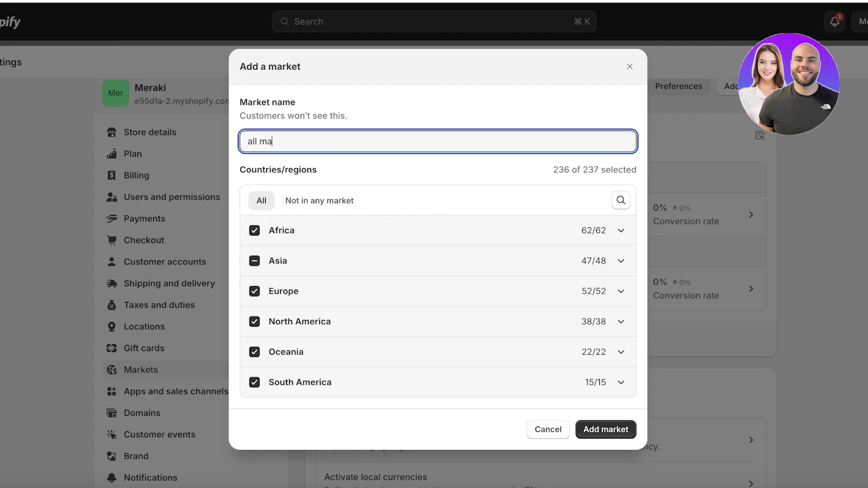
left_click(585, 425)
left_click(613, 301)
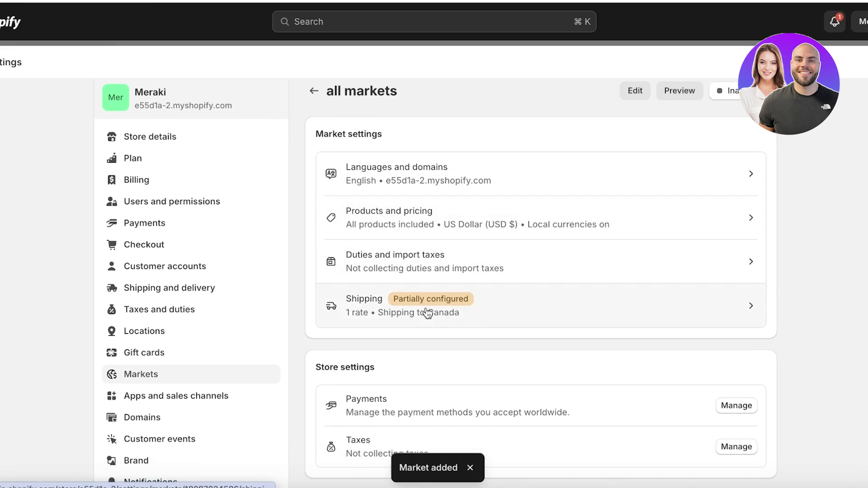
left_click(427, 312)
scroll(428, 307, "down", 20)
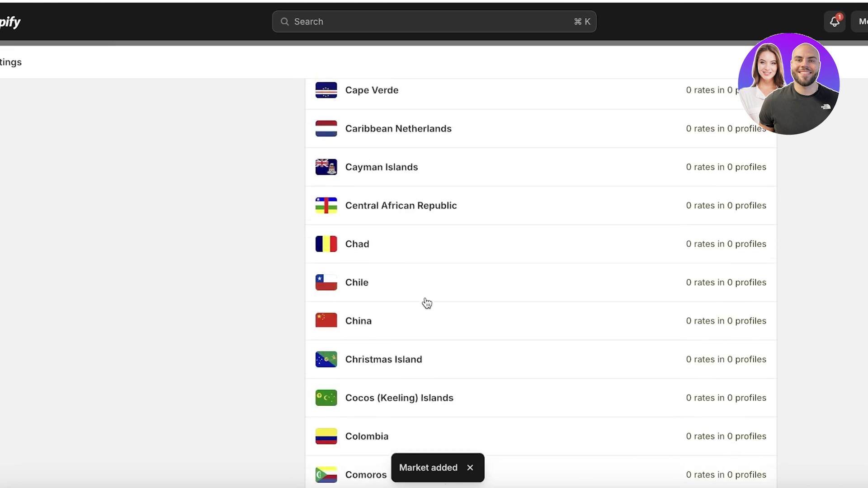
scroll(425, 303, "down", 20)
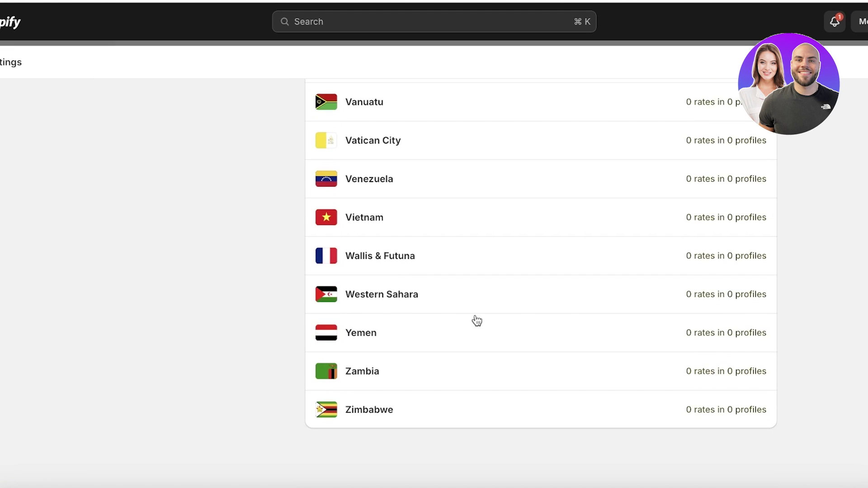
scroll(769, 270, "up", 20)
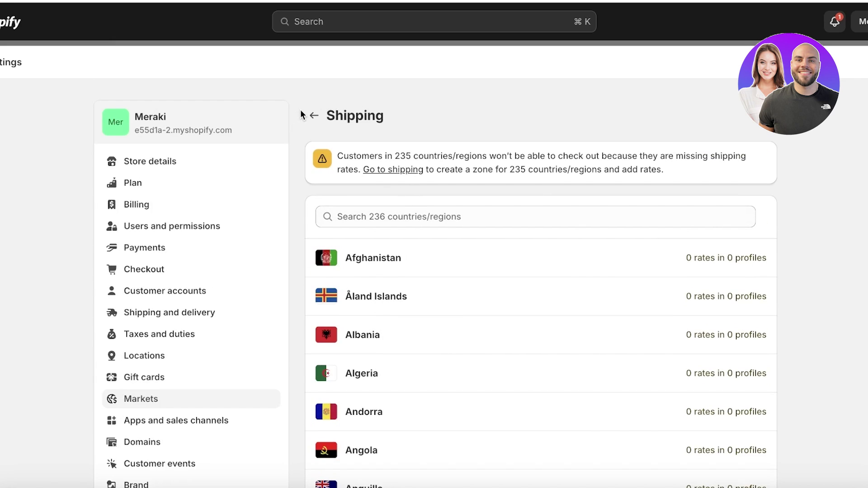
left_click(314, 116)
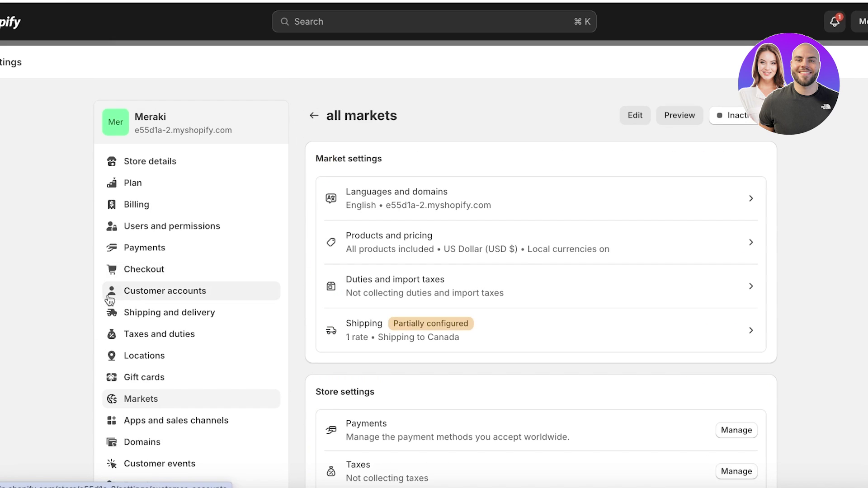
Step: Create a shipping zone in the General profile covering all markets countries
left_click(136, 317)
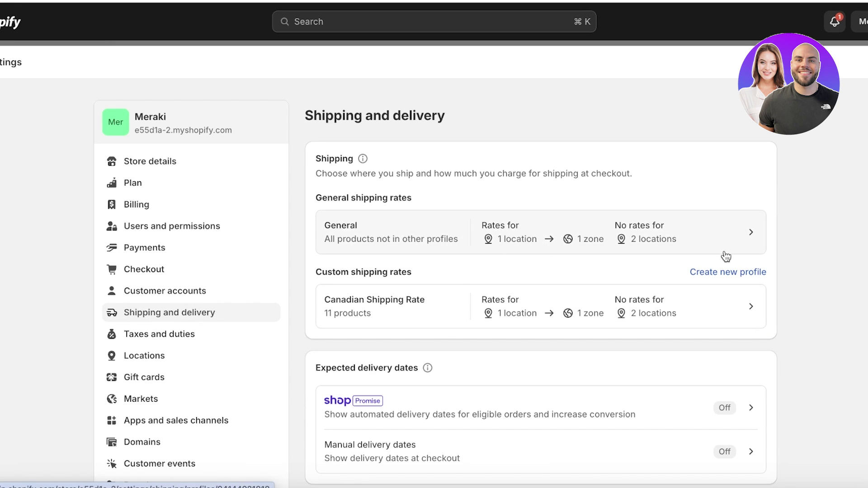
left_click(569, 230)
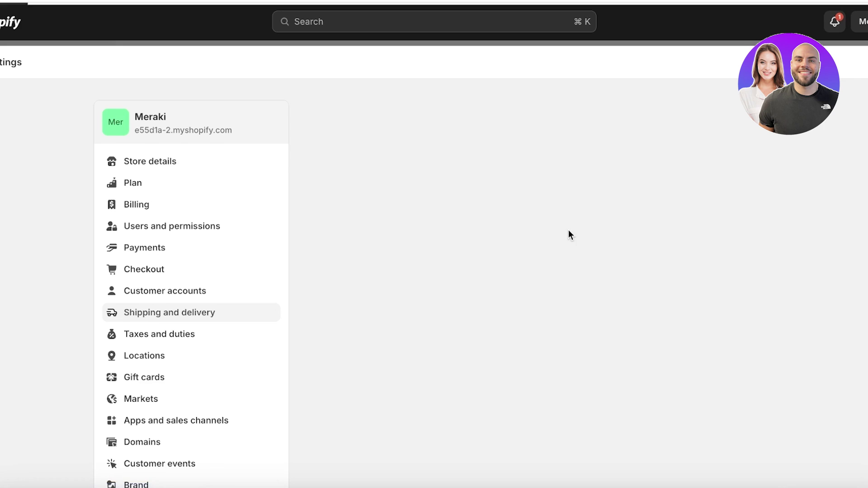
scroll(343, 272, "down", 8)
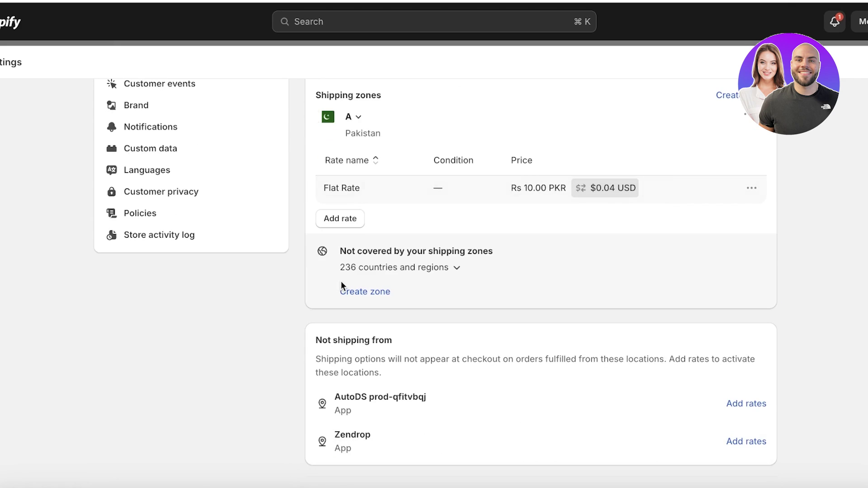
scroll(355, 280, "up", 3)
left_click(744, 214)
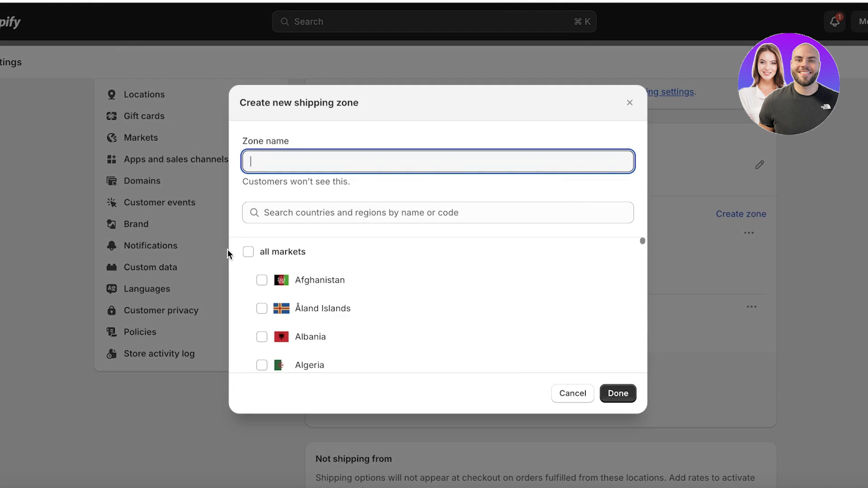
left_click(254, 252)
left_click(618, 394)
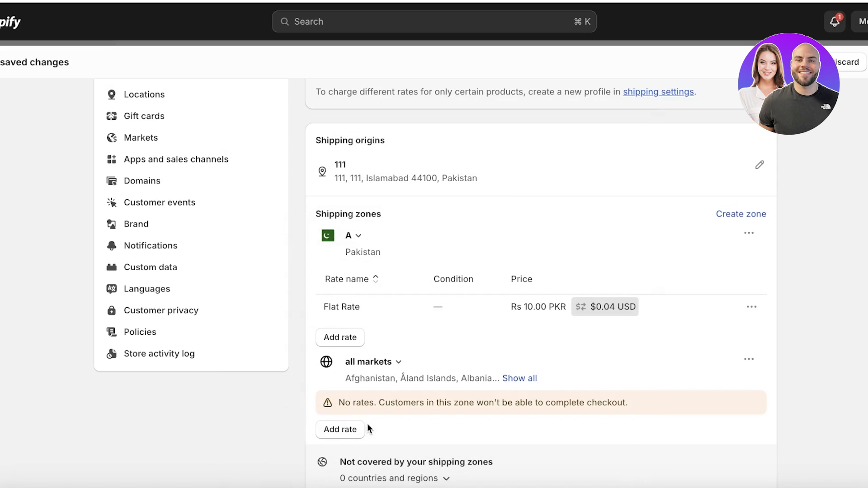
Step: Add a Custom 'flat rate' shipping rate of $1.00, save it, and return to the admin home
left_click(356, 429)
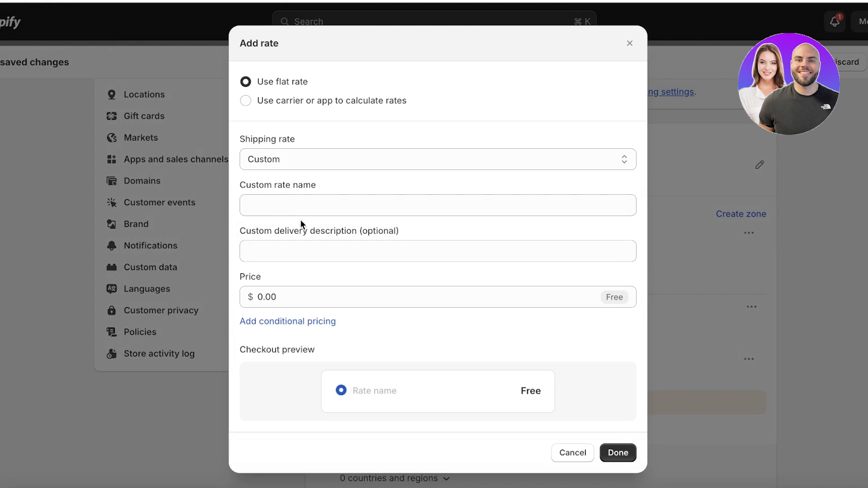
left_click(305, 164)
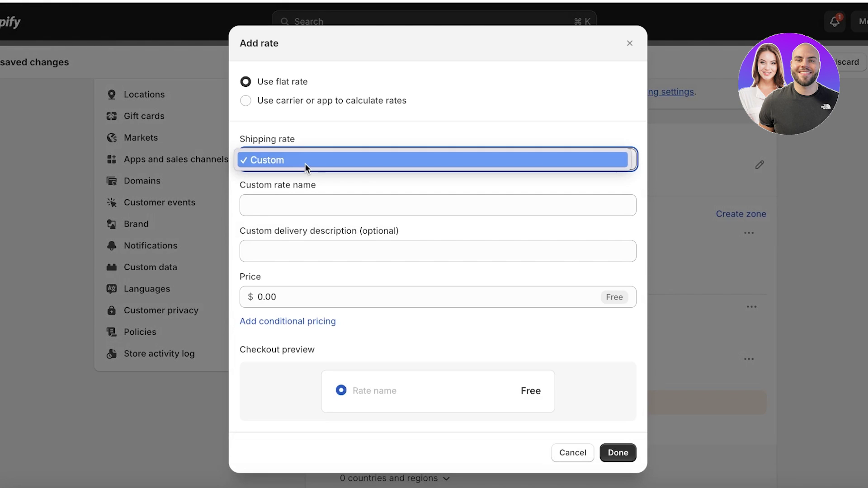
left_click(305, 164)
left_click(264, 206)
type("flat rate")
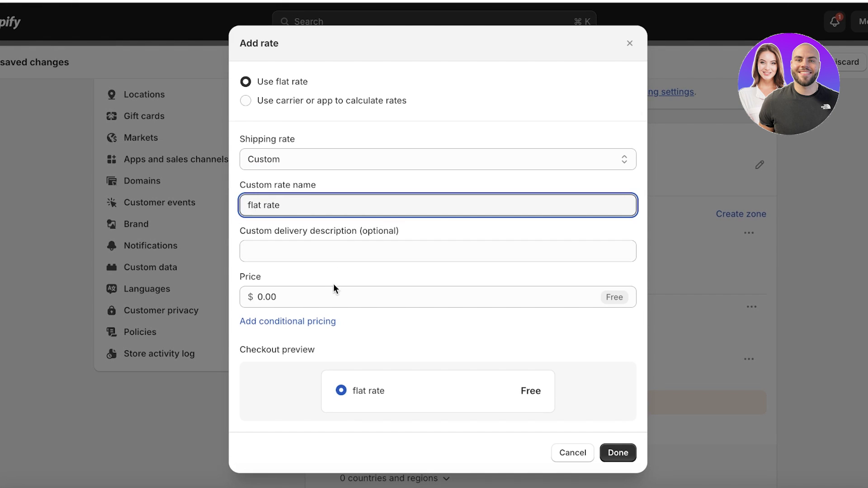
left_click(335, 288)
type("1")
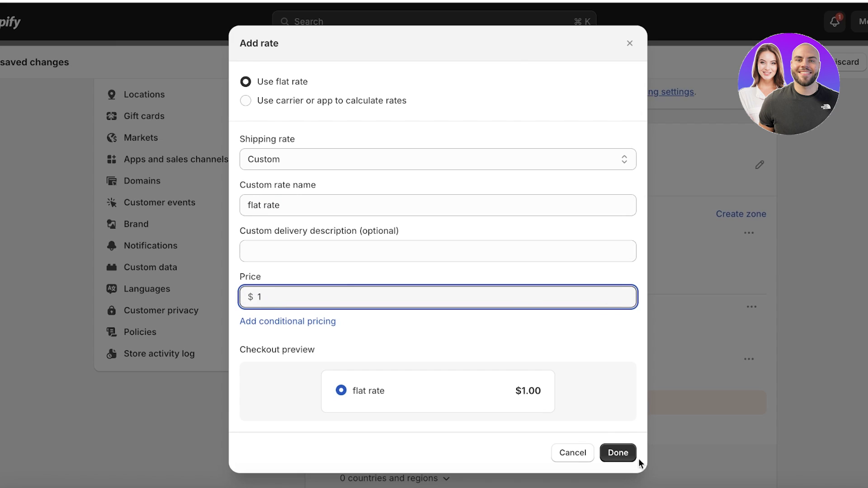
left_click(618, 453)
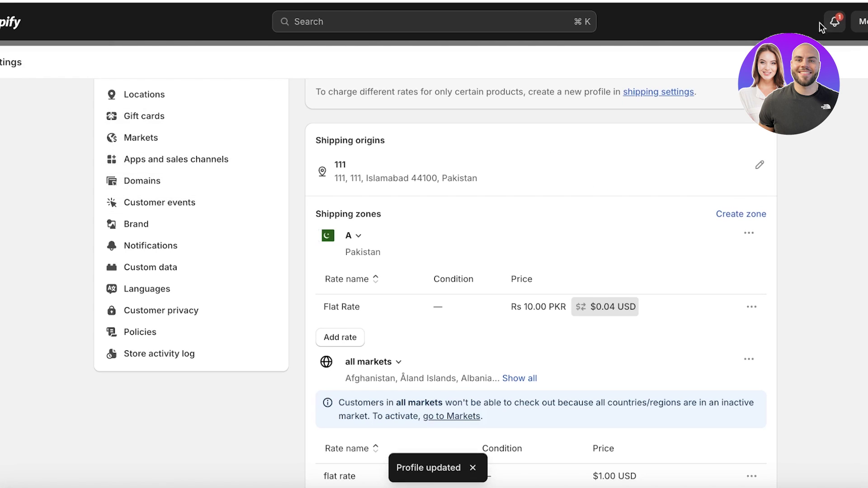
key("Escape")
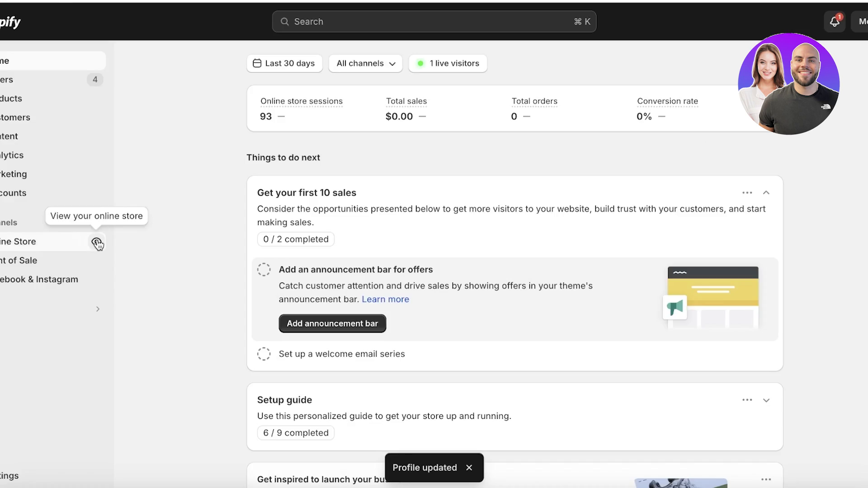
Step: Open the online store, add another V Gold Waterproof Bracelets & Bangles to the cart, and check out
left_click(97, 243)
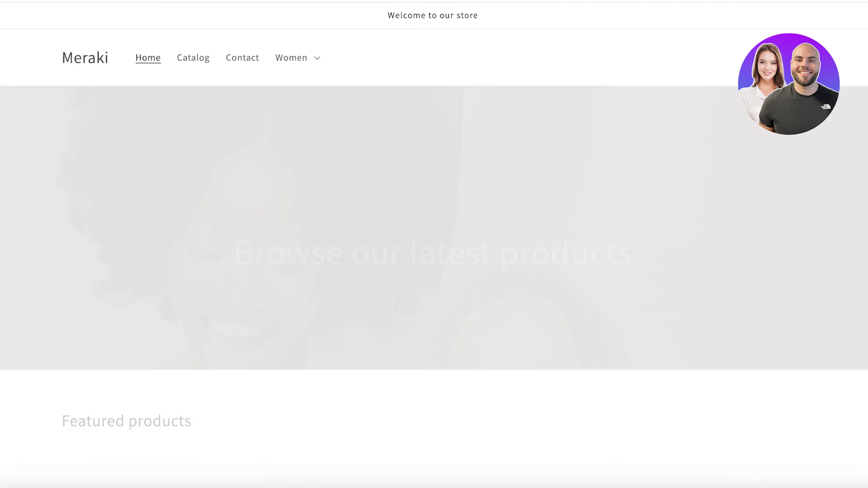
scroll(231, 382, "down", 10)
scroll(547, 274, "up", 5)
scroll(547, 273, "down", 8)
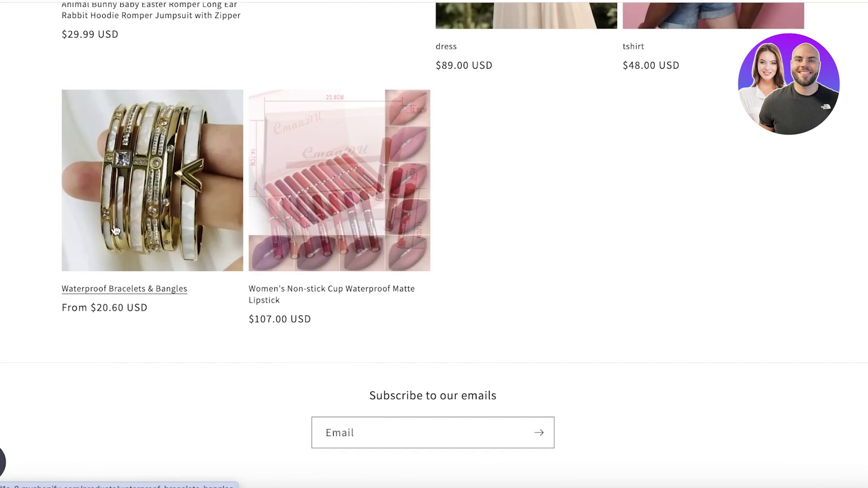
left_click(110, 220)
left_click(669, 465)
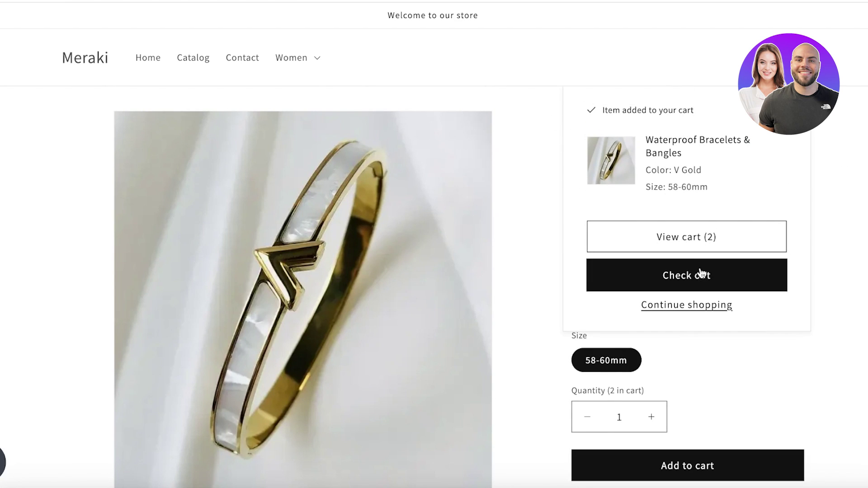
left_click(706, 273)
scroll(165, 250, "down", 5)
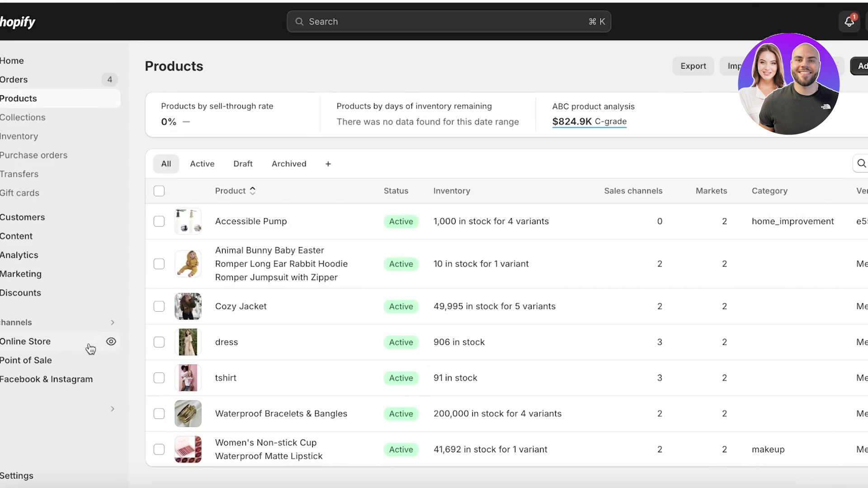
Step: Open the Zendrop app from the installed apps list
left_click(45, 325)
key("Escape")
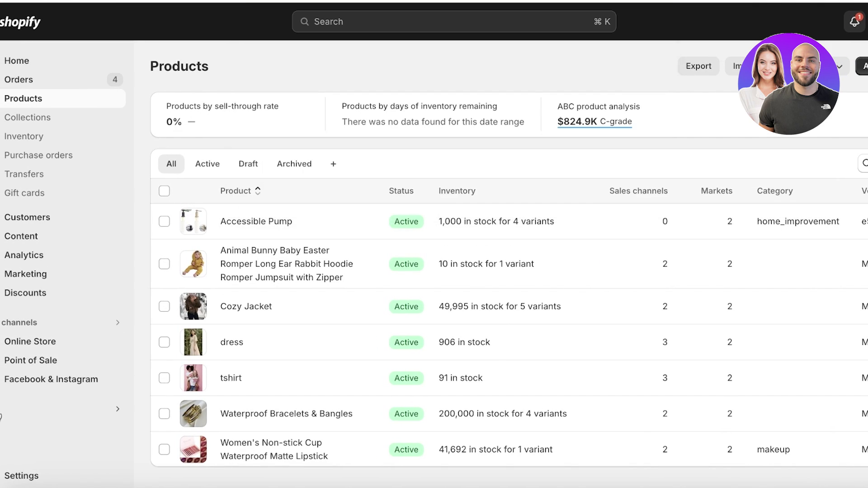
left_click(45, 409)
left_click(371, 68)
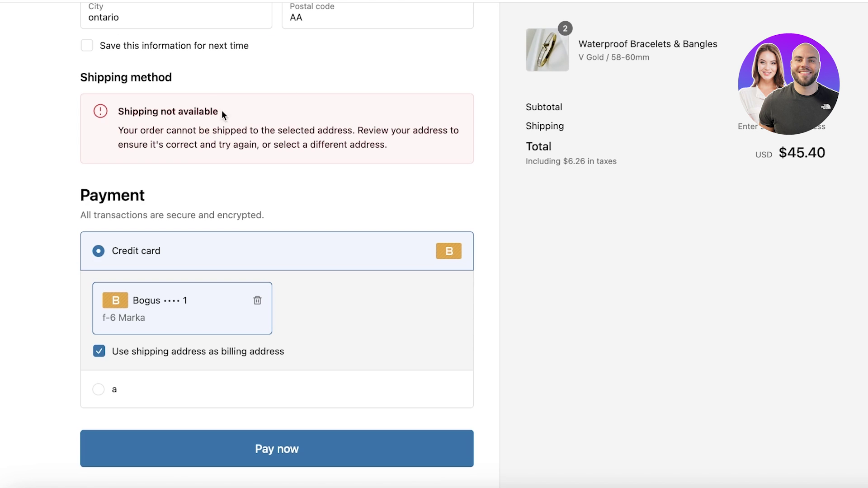
scroll(229, 35, "up", 1)
scroll(230, 35, "up", 4)
Step: Replace the delivery street address with 'Mccowon streeet' and re-enter the city and postal code
double_click(126, 227)
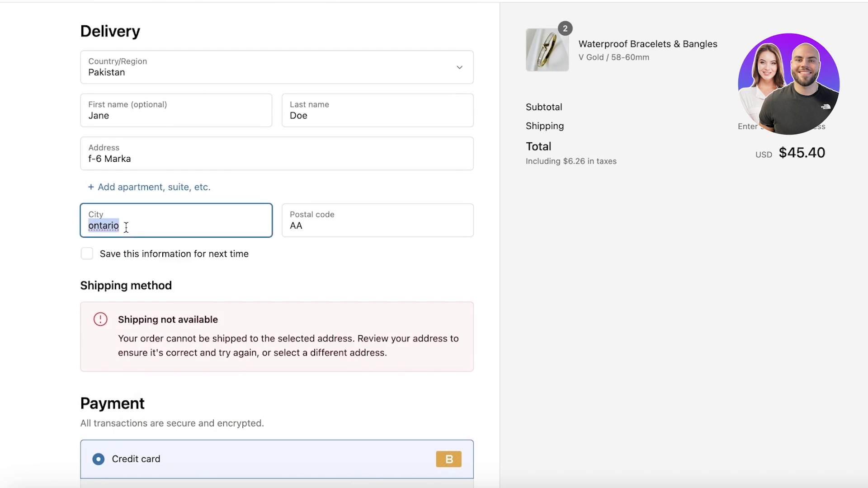
key("BackSpace")
key("Tab")
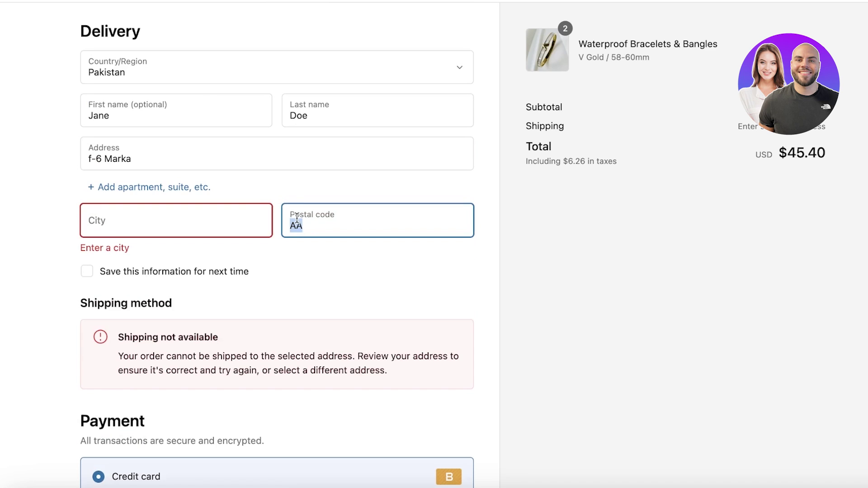
key("BackSpace")
left_click(173, 161)
key("BackSpace")
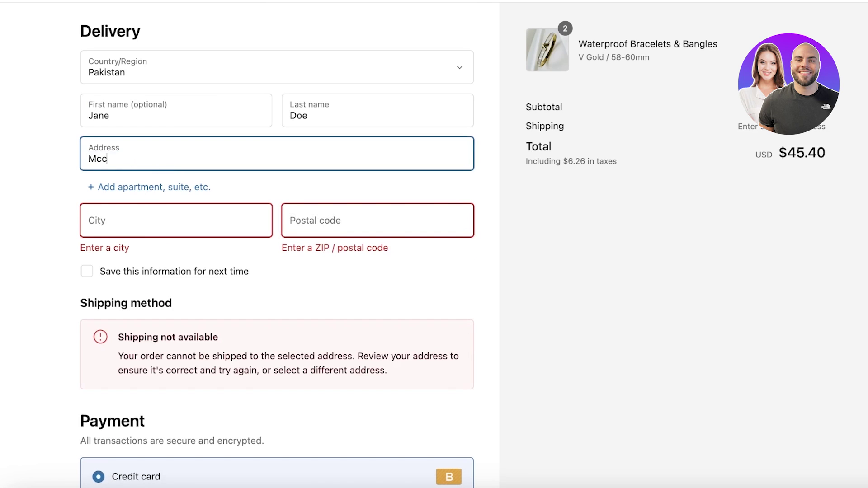
type("Mccowon streeet")
left_click(188, 213)
type("U")
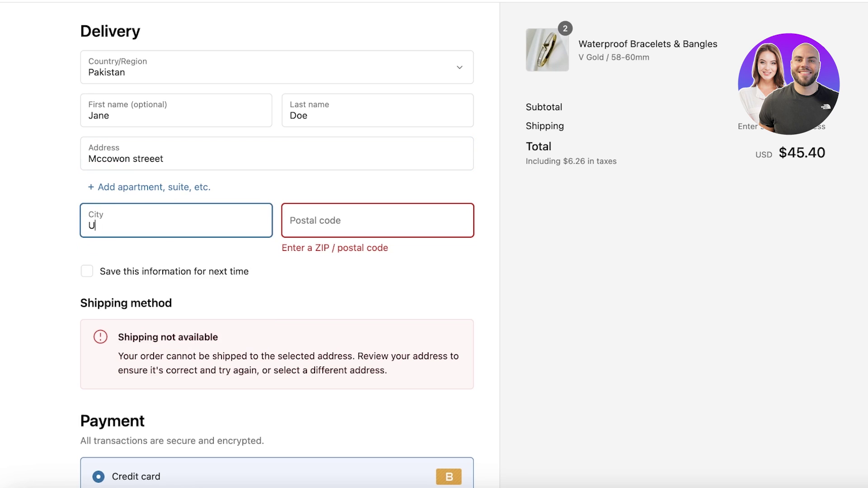
left_click(319, 220)
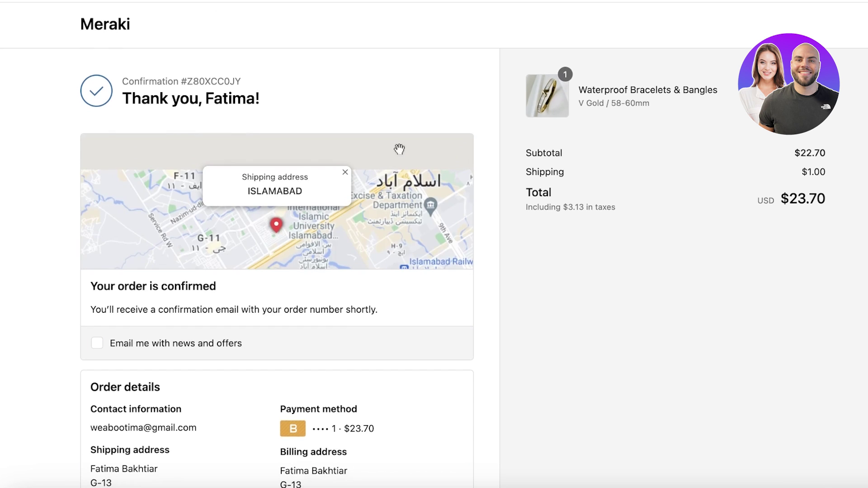
scroll(449, 157, "down", 5)
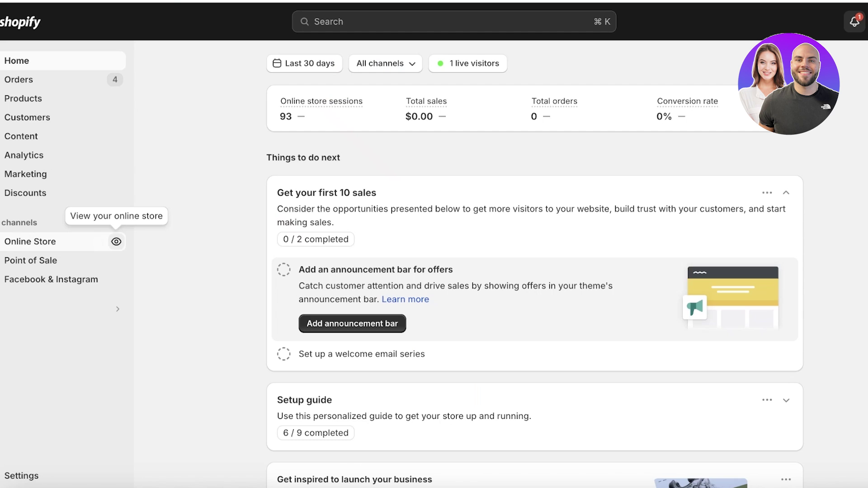
Step: Open order #1005 and send its fulfillment request to Zendrop
left_click(34, 92)
left_click(34, 83)
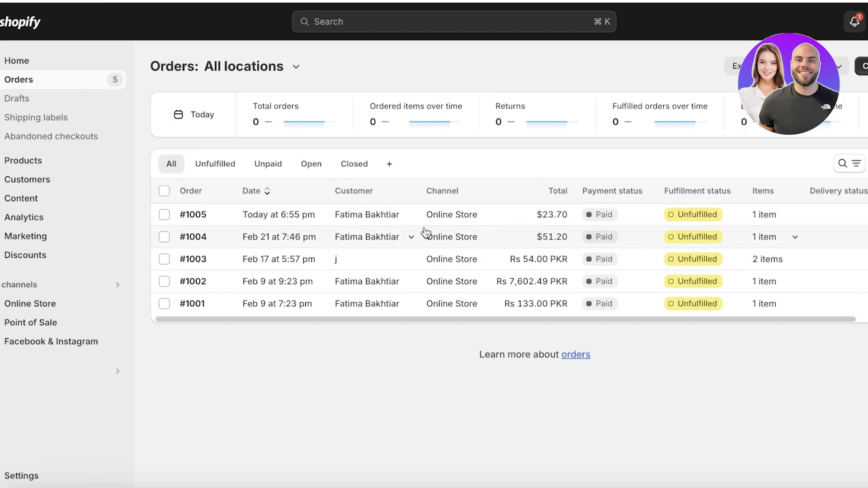
left_click(656, 217)
scroll(217, 221, "down", 4)
scroll(217, 220, "up", 3)
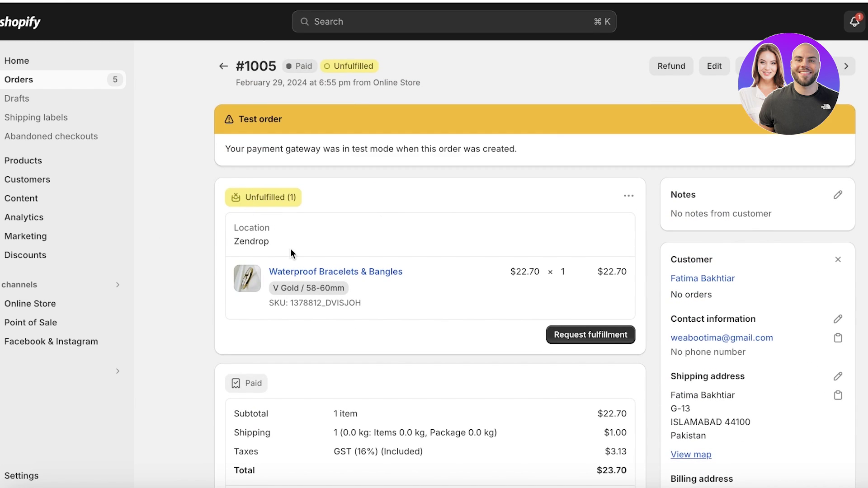
left_click(602, 334)
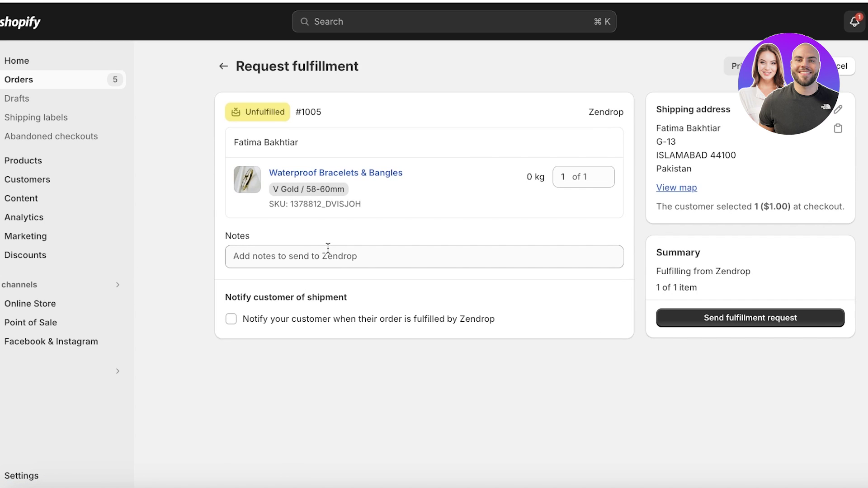
left_click(736, 319)
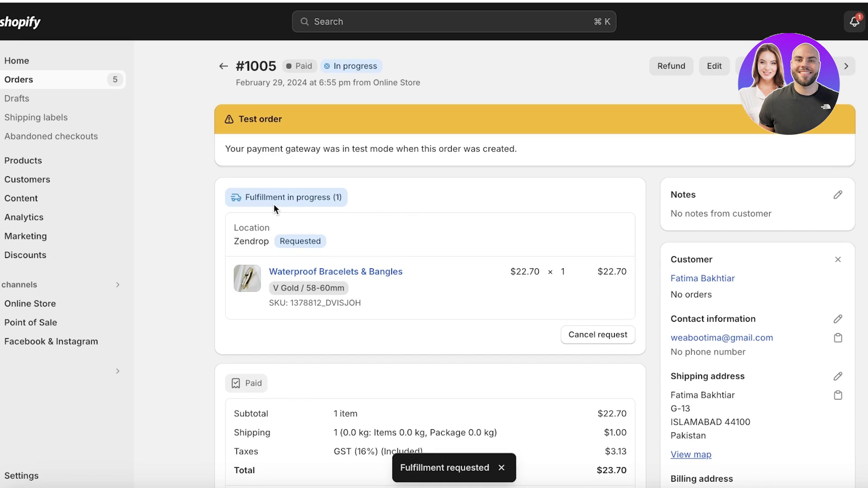
Step: Highlight and read the test mode notice on the page
left_click_drag(235, 149, 419, 154)
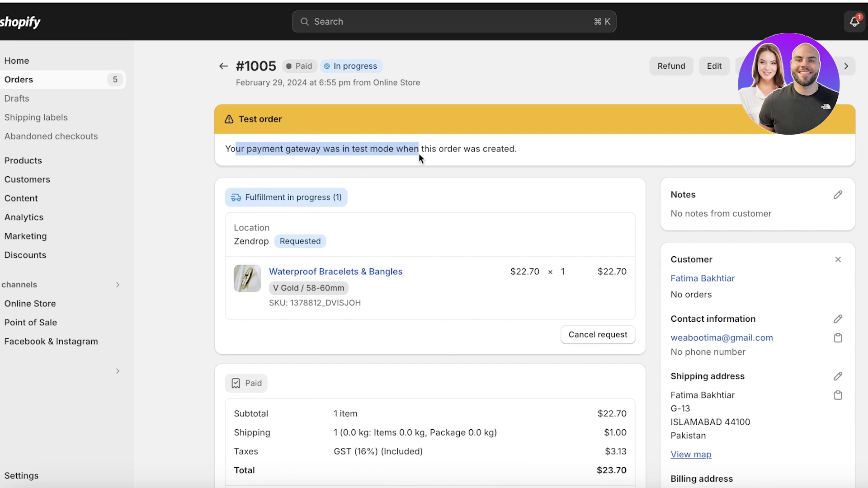
left_click(341, 149)
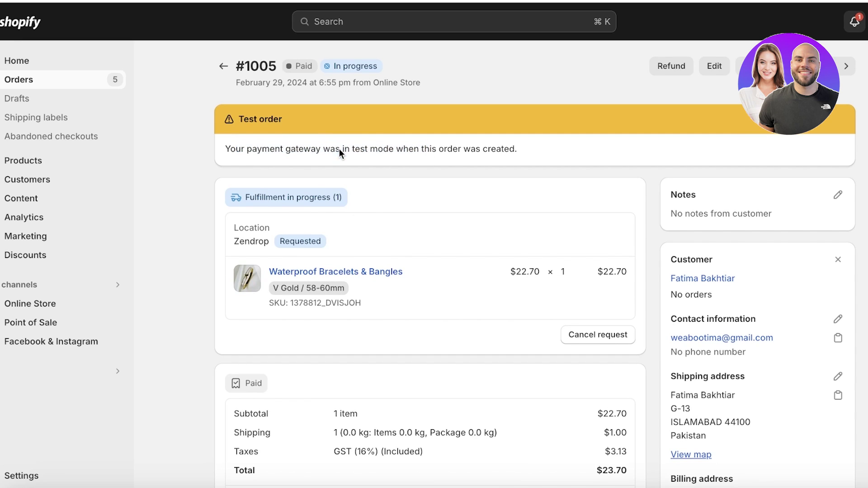
left_click_drag(356, 148, 538, 158)
left_click(342, 158)
scroll(91, 410, "down", 2)
Step: Open Zendrop's orders list and expand order #1005 to show its bracelet item
scroll(400, 193, "up", 2)
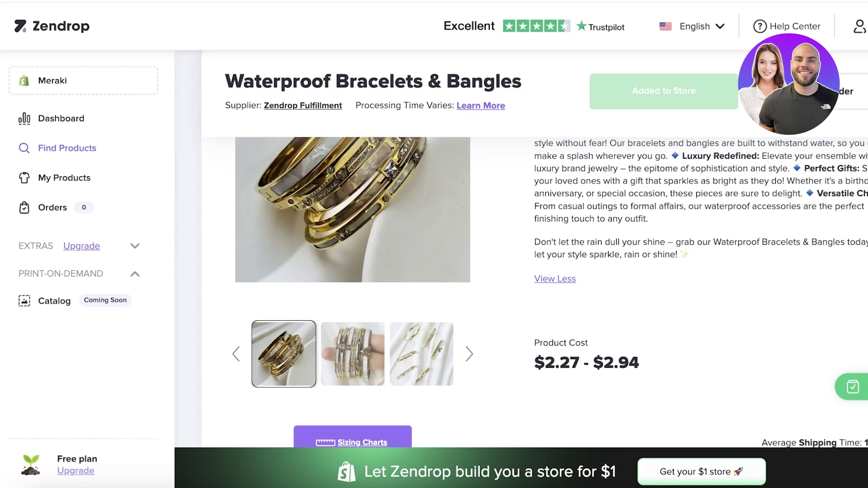
left_click(80, 154)
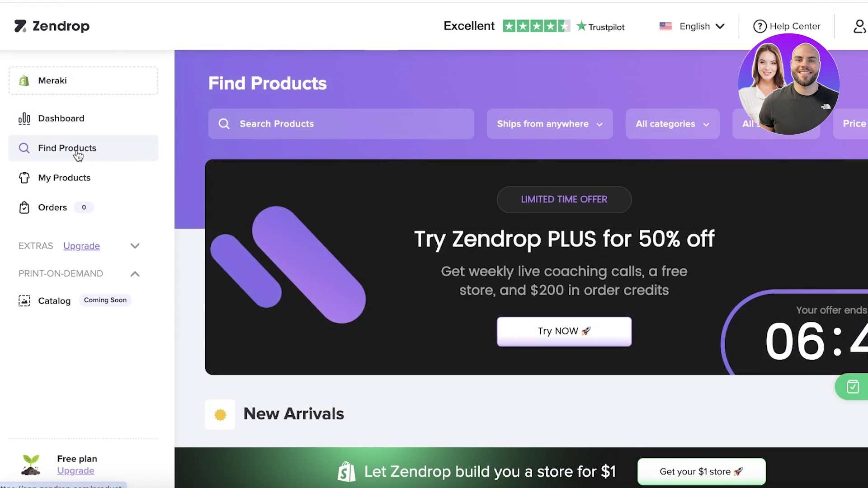
left_click(64, 208)
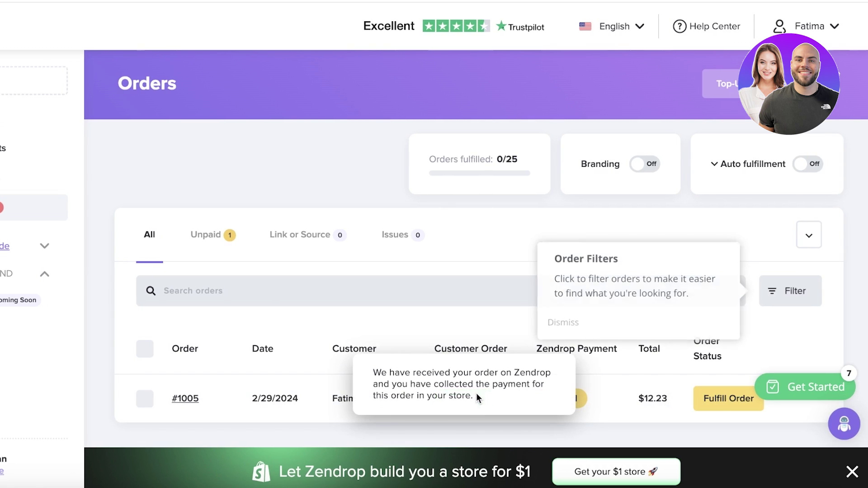
left_click_drag(454, 333, 524, 349)
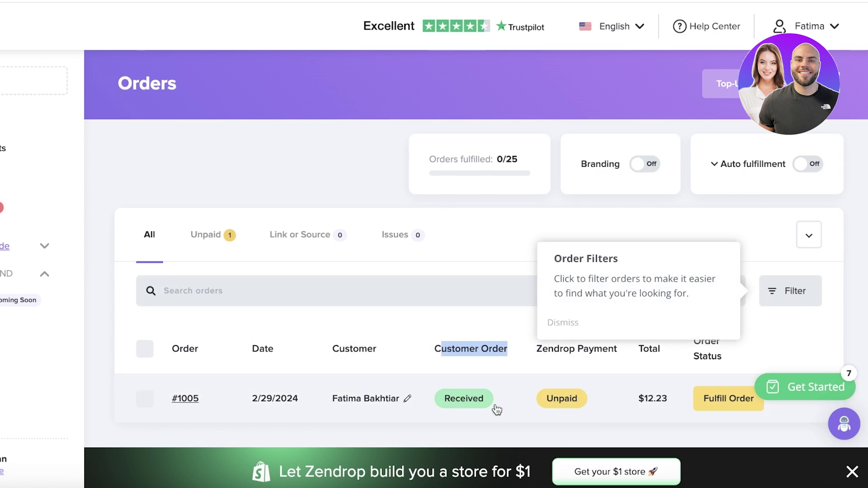
left_click(549, 401)
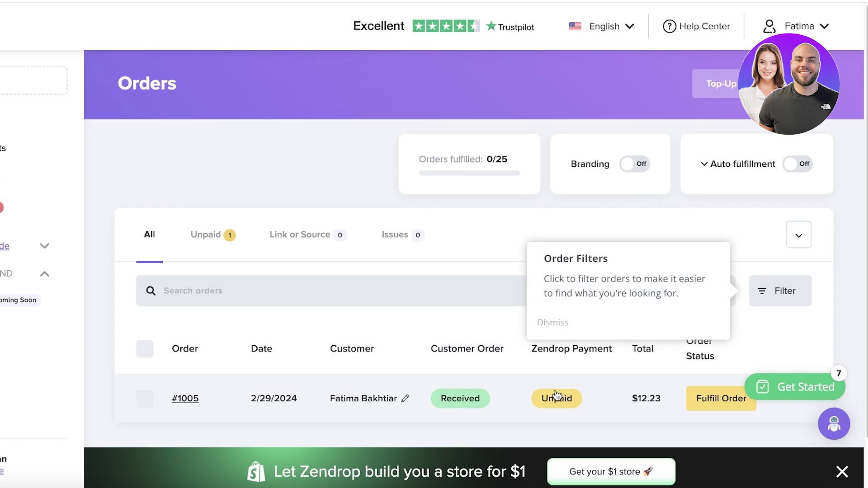
scroll(557, 397, "down", 2)
left_click(563, 346)
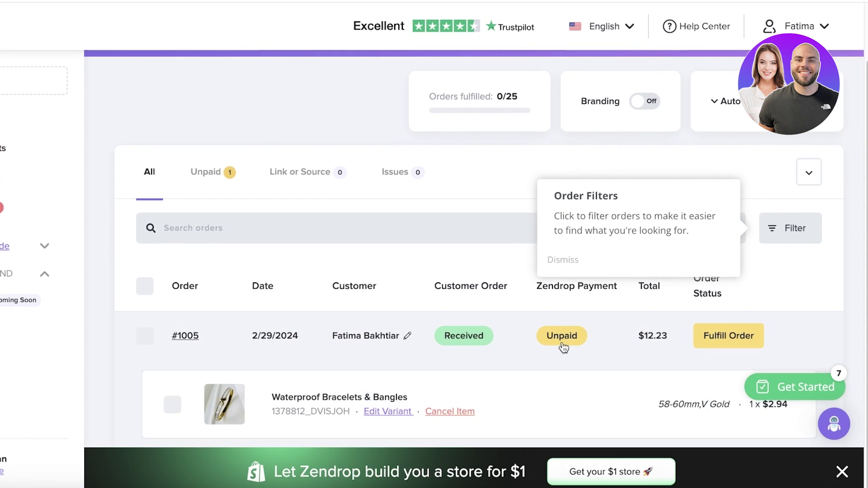
Step: View order #1005's $12.23 fulfillment summary, toggling account credit on and off, then close it
left_click(730, 339)
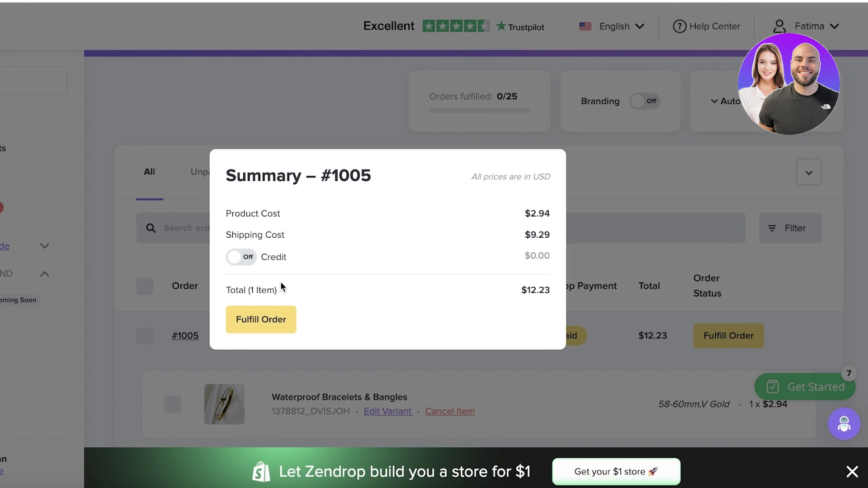
left_click(242, 257)
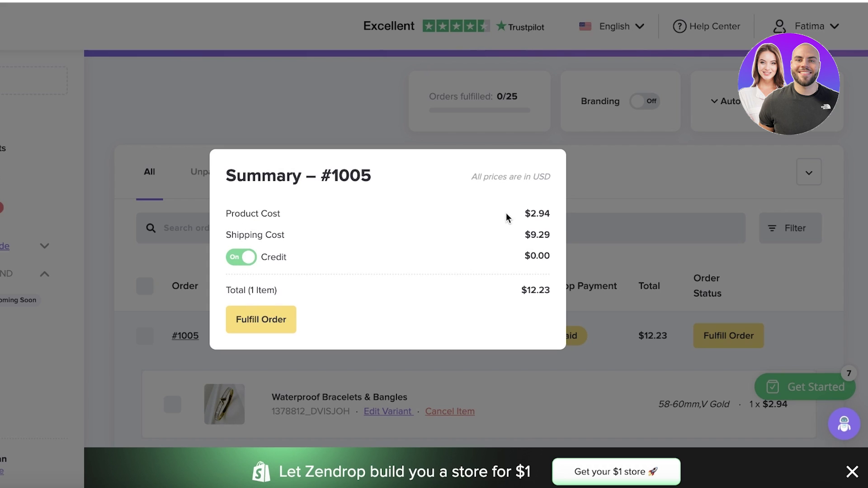
left_click(254, 256)
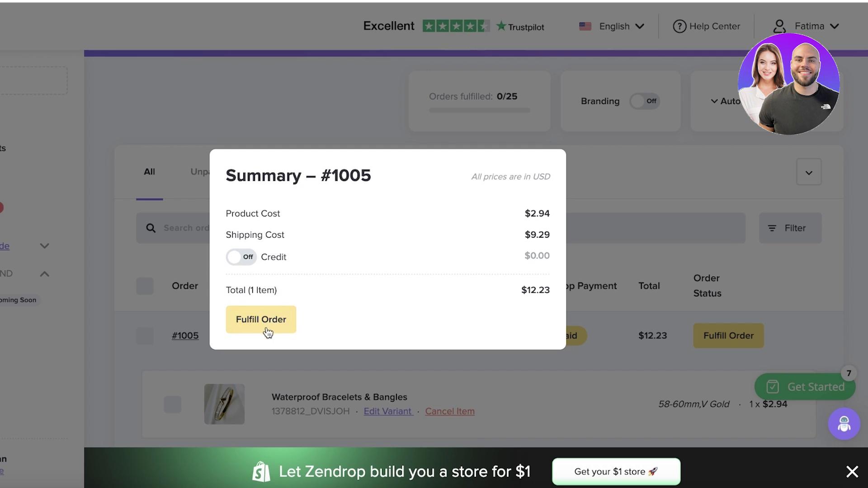
left_click(660, 153)
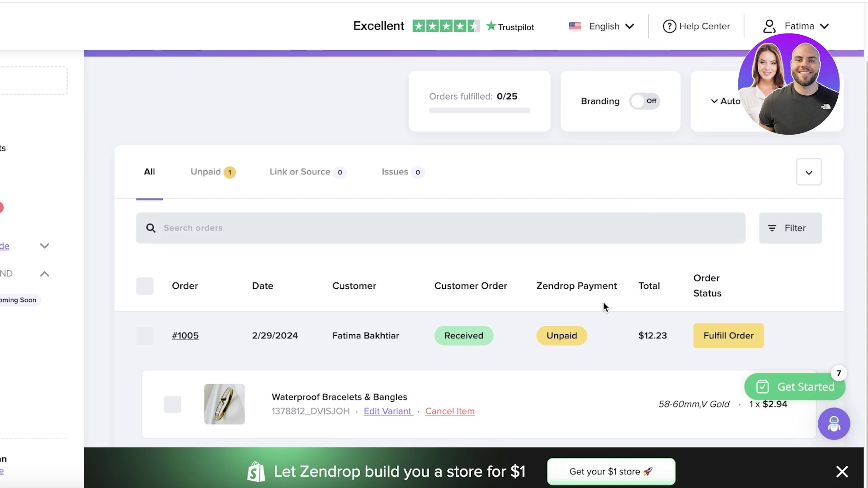
left_click(707, 350)
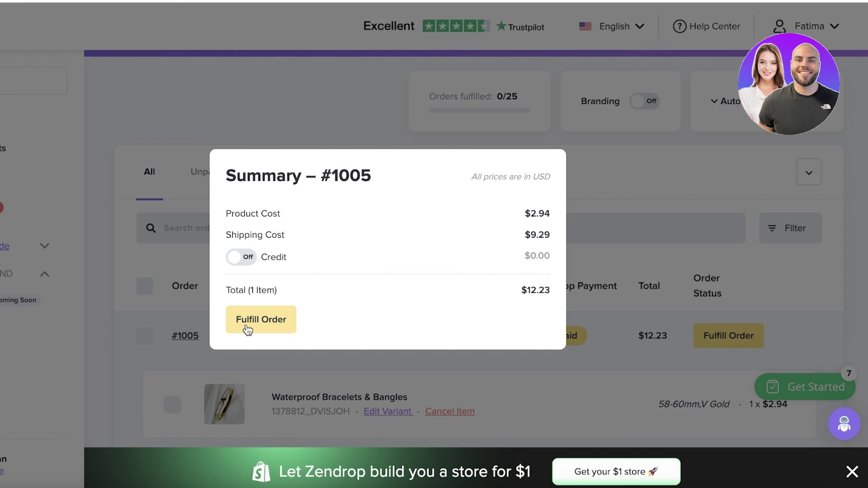
left_click(109, 37)
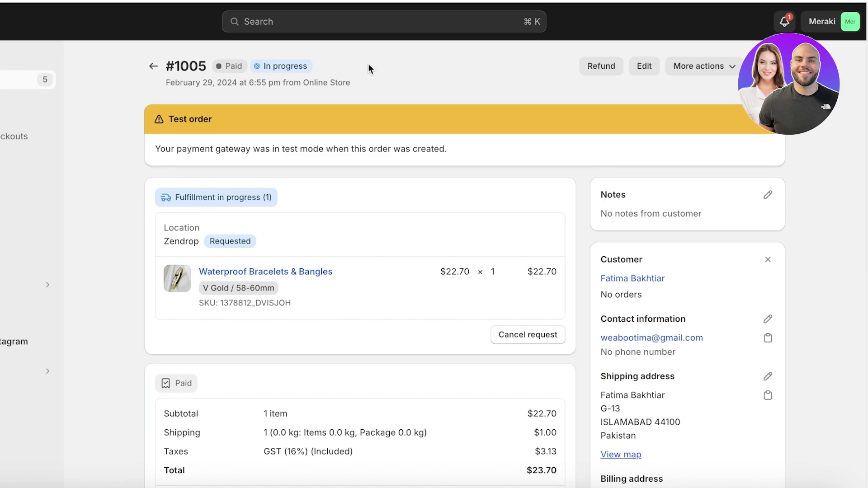
Step: Go to Home, open Live View for the 1 live visitor, then return to Home
scroll(326, 163, "down", 9)
scroll(449, 83, "up", 9)
left_click(9, 61)
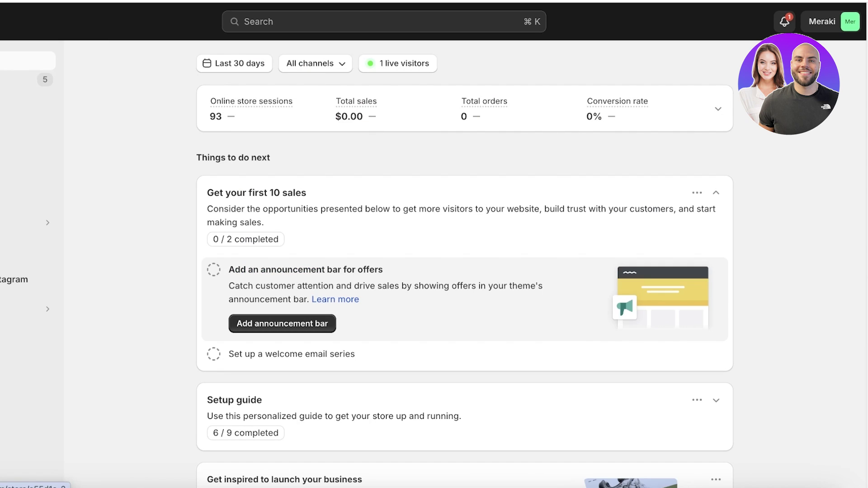
scroll(842, 353, "down", 5)
scroll(842, 353, "up", 5)
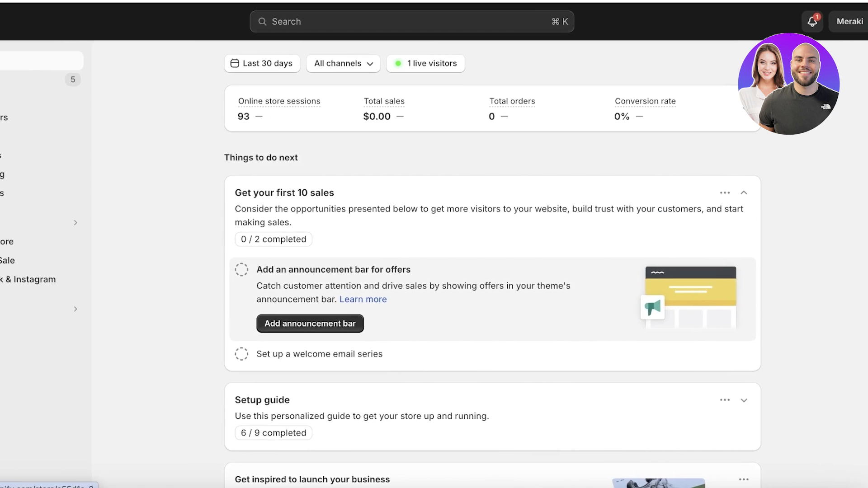
left_click(472, 64)
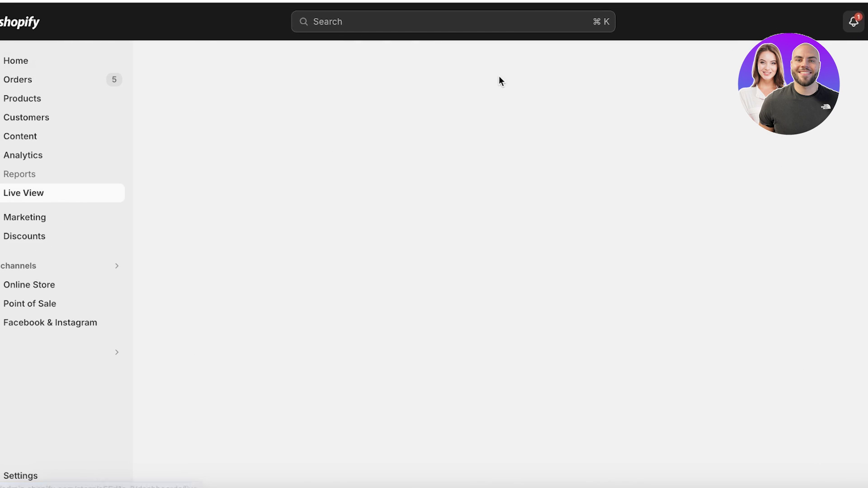
scroll(325, 194, "down", 5)
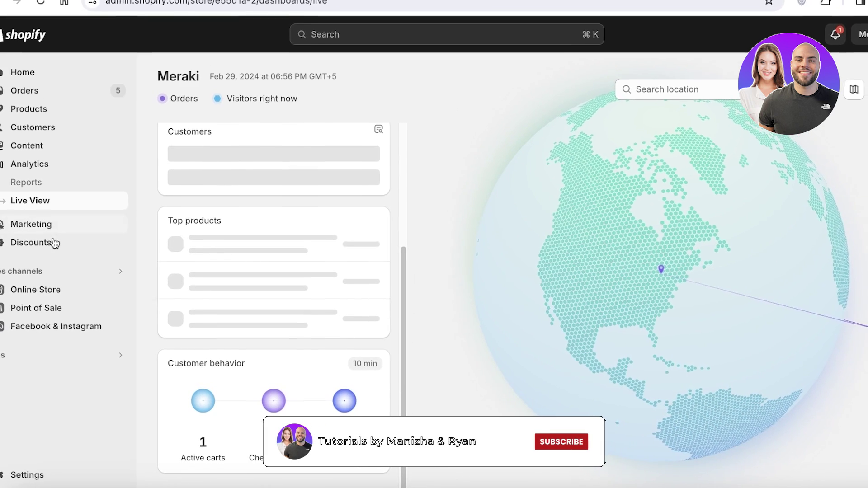
left_click(37, 88)
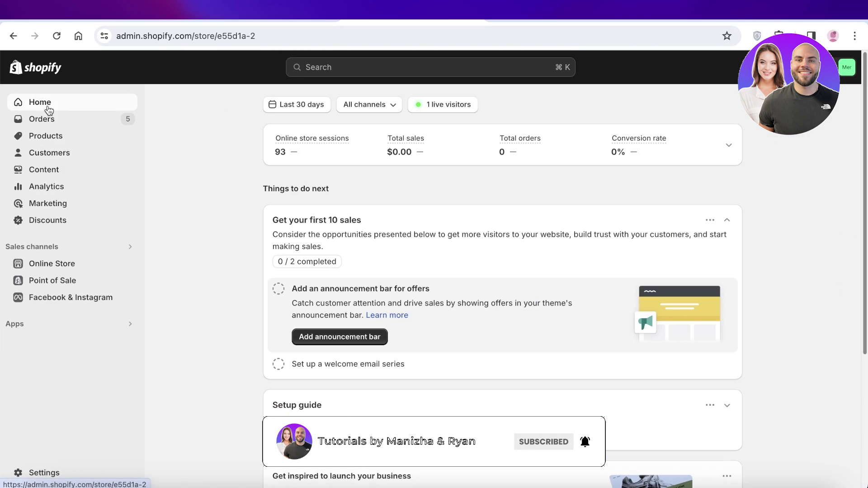